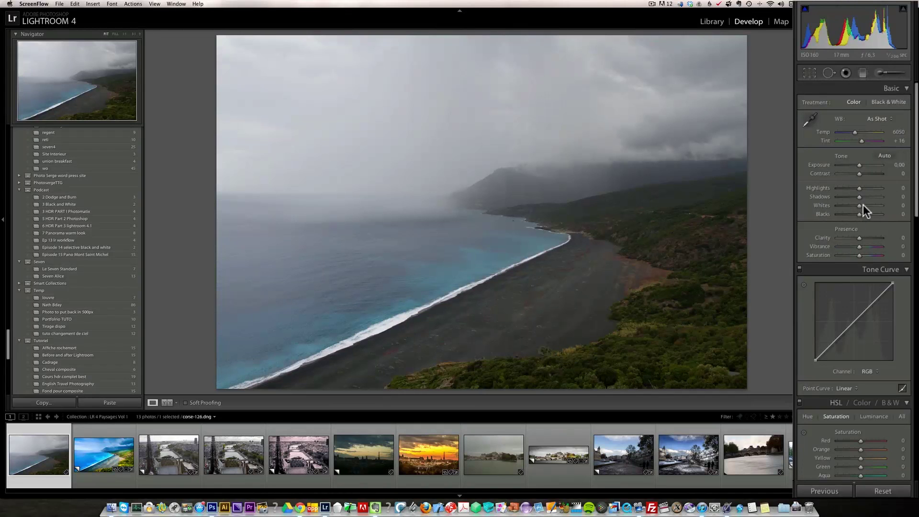
- Set Highlights −100, Shadows +100, Whites +71, Blacks −91 and Temp 5889 in the Basic panel
left_click_drag(864, 197, 827, 191)
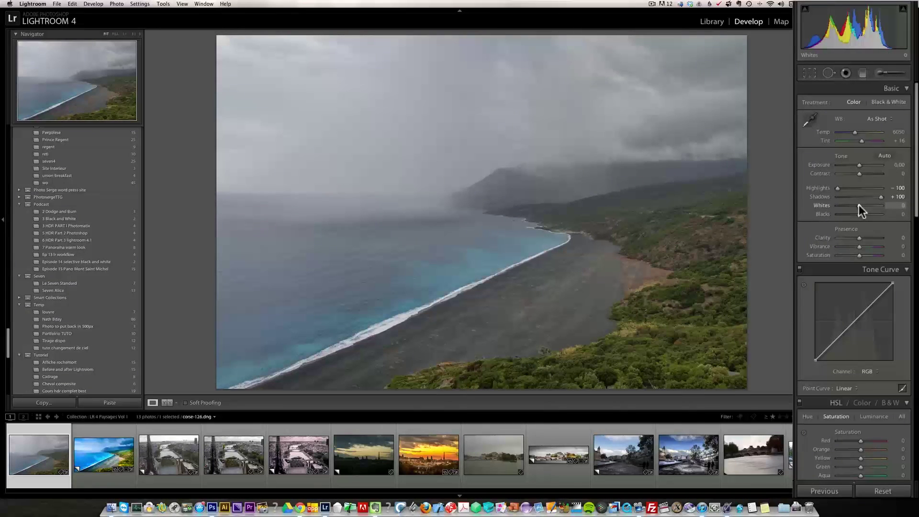
left_click_drag(859, 207, 839, 214)
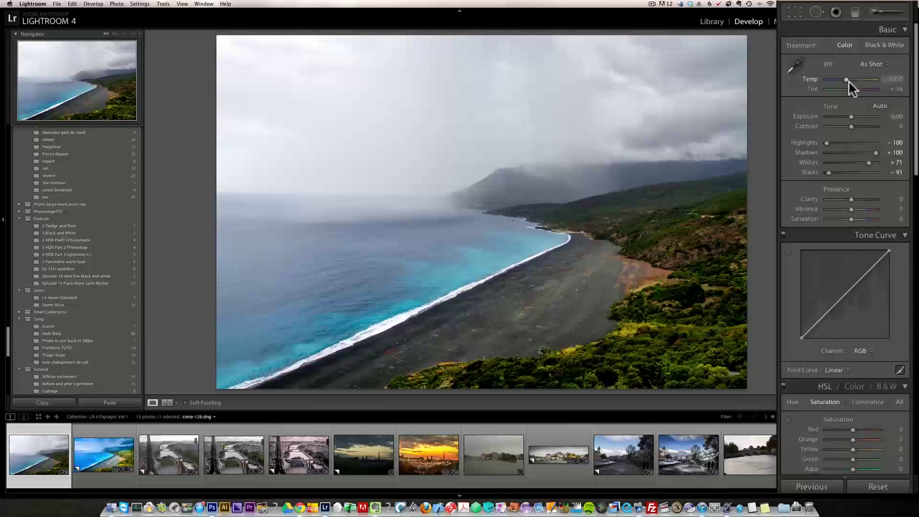
left_click_drag(845, 79, 845, 78)
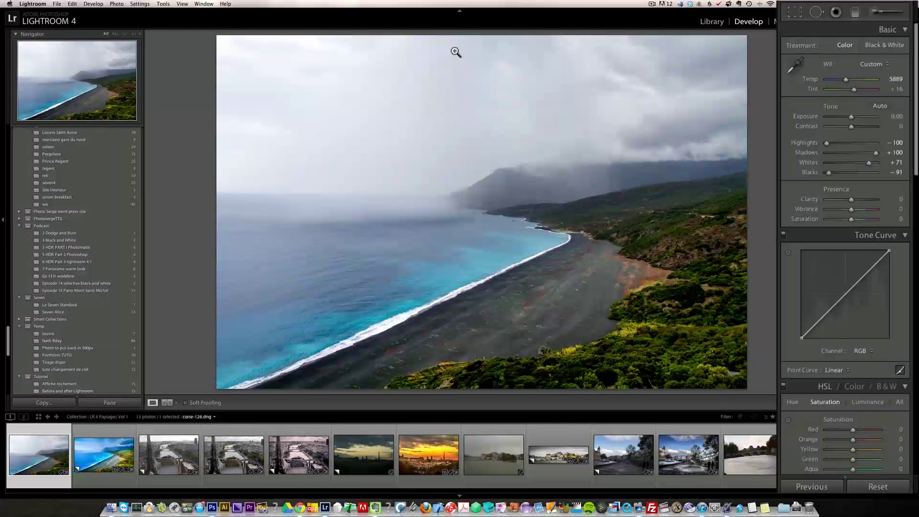
- Add a graduated filter at Exposure −0.52, dragged from the top of the sky to the horizon
left_click(853, 13)
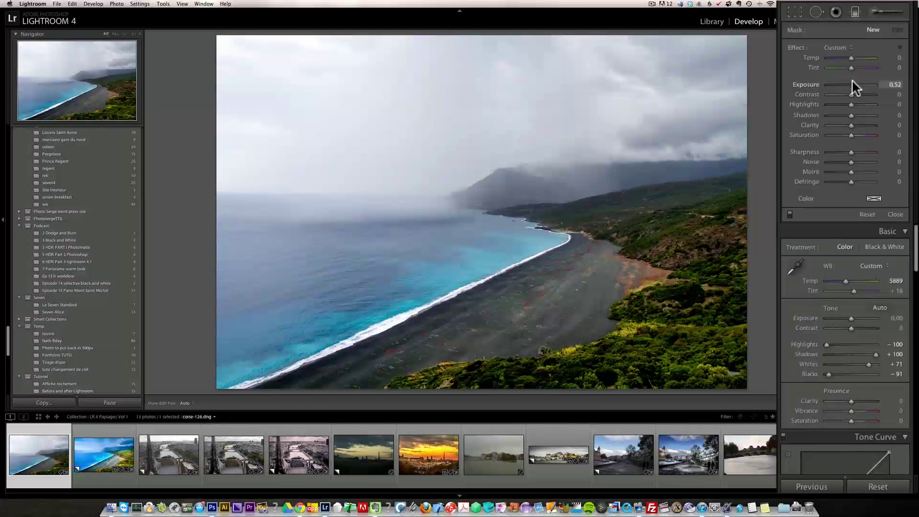
key("alt")
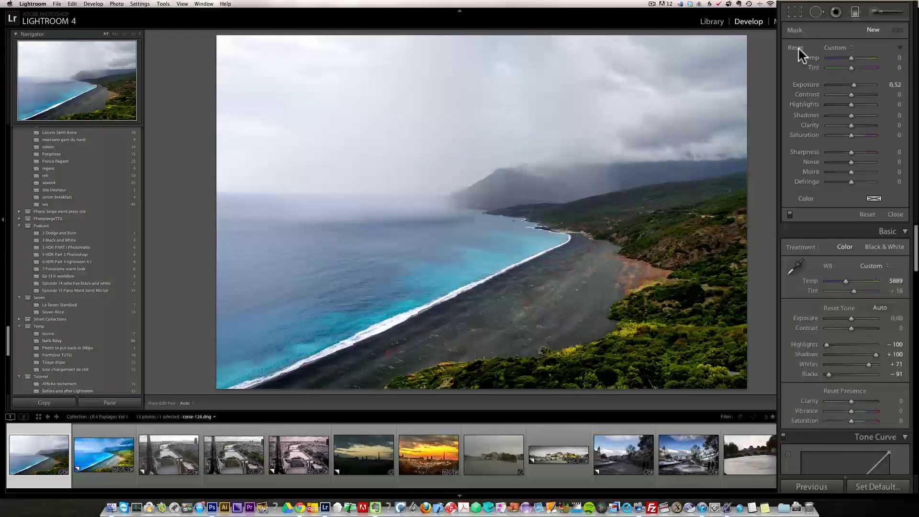
key("alt")
left_click(794, 46, "alt")
left_click(849, 82)
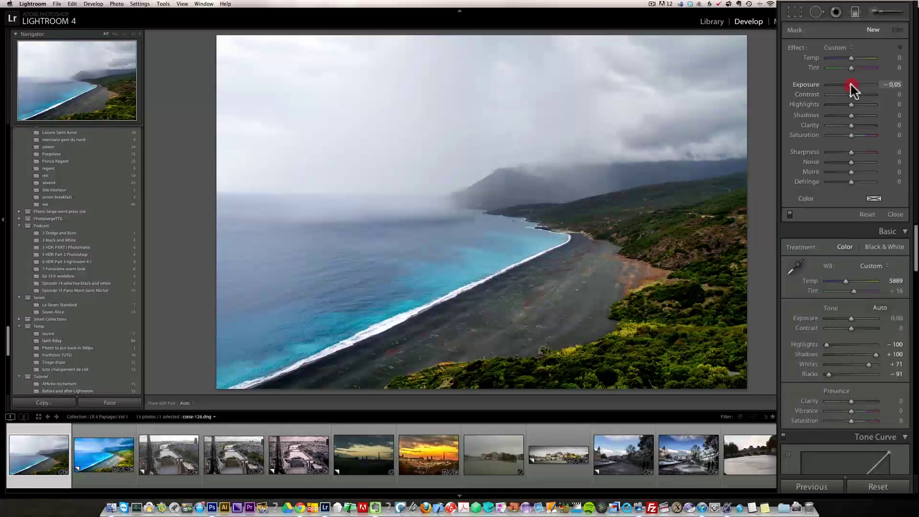
left_click_drag(850, 82, 847, 84)
left_click_drag(432, 98, 430, 224)
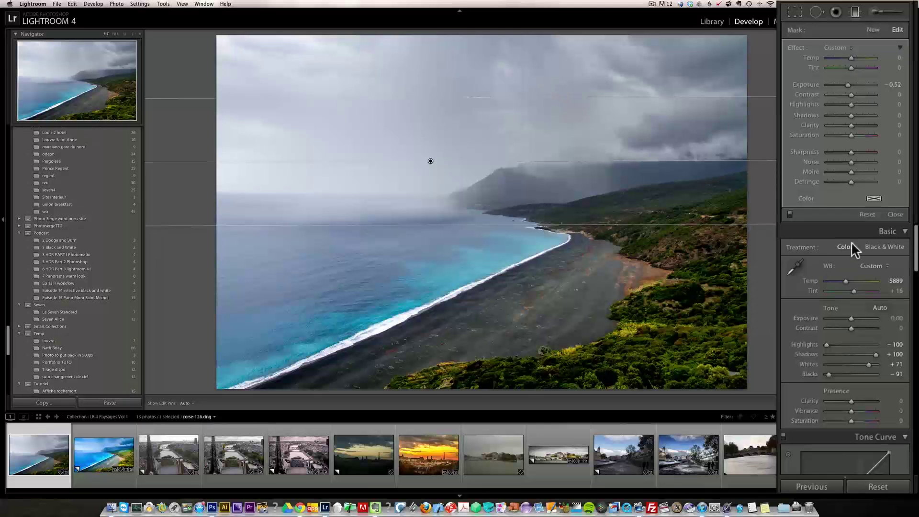
- Close the filter and raise Whites to +80, Vibrance to +84 and Exposure to +0.45
left_click(898, 214)
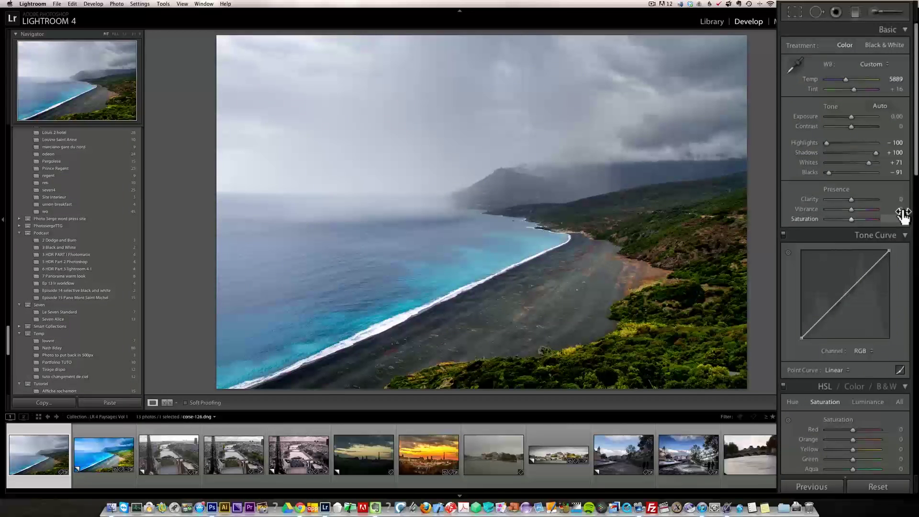
key("alt")
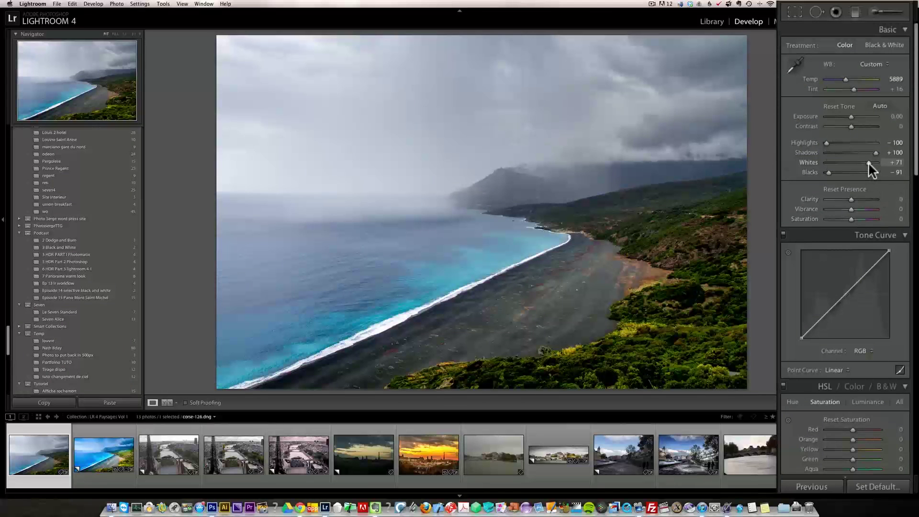
left_click(869, 163, "alt")
left_click_drag(869, 164, 871, 164)
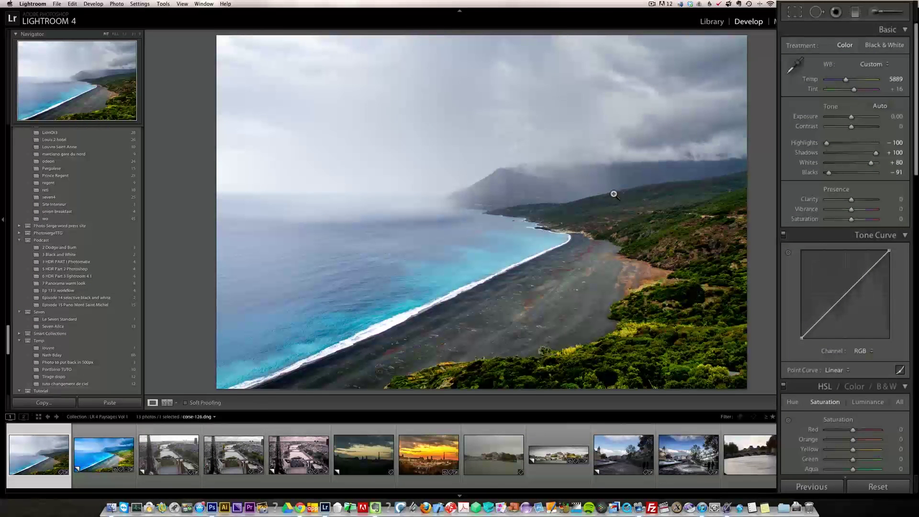
left_click(866, 209)
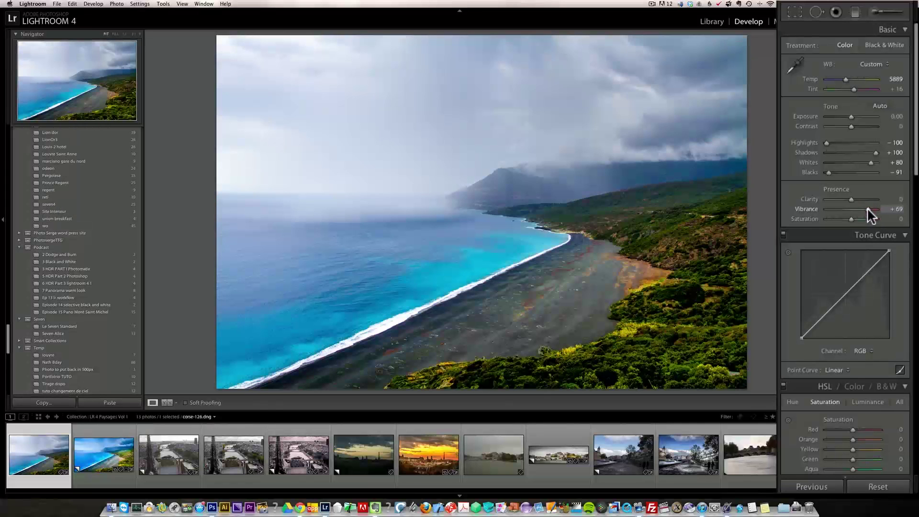
left_click_drag(867, 210, 872, 210)
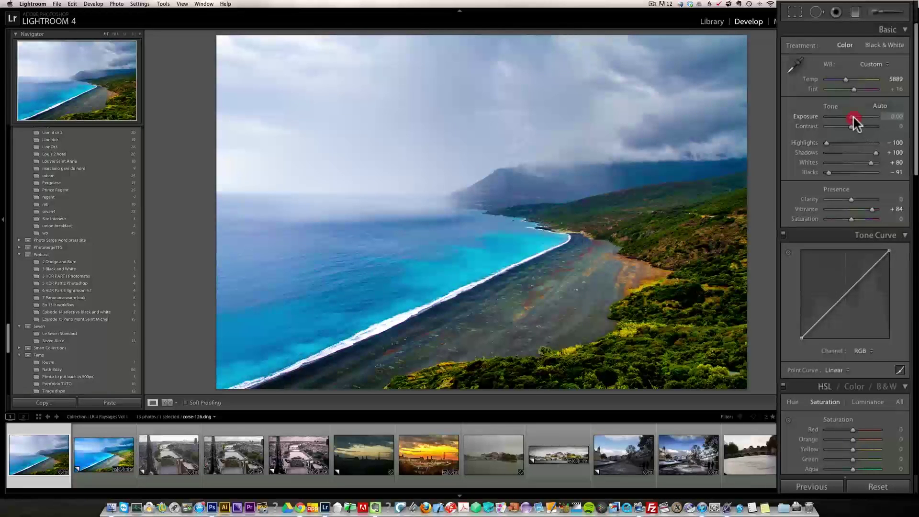
left_click_drag(852, 116, 848, 114)
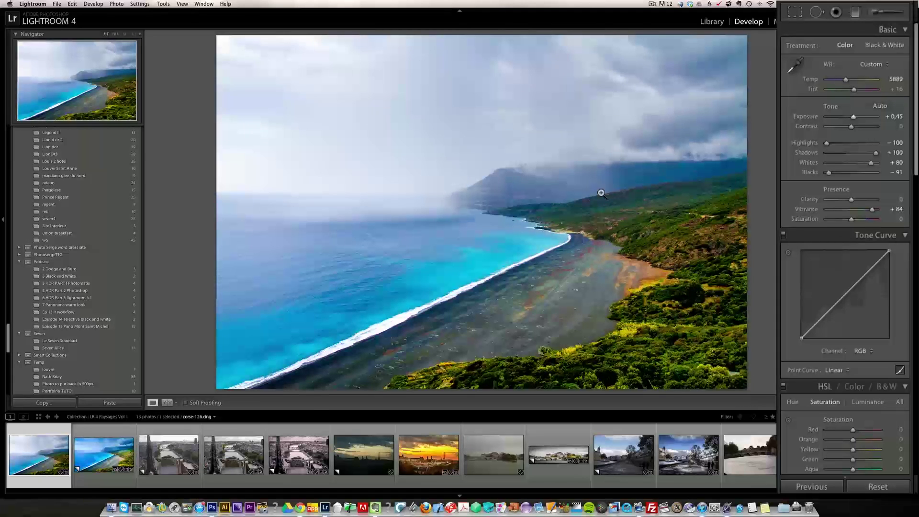
scroll(912, 170, "down", 8)
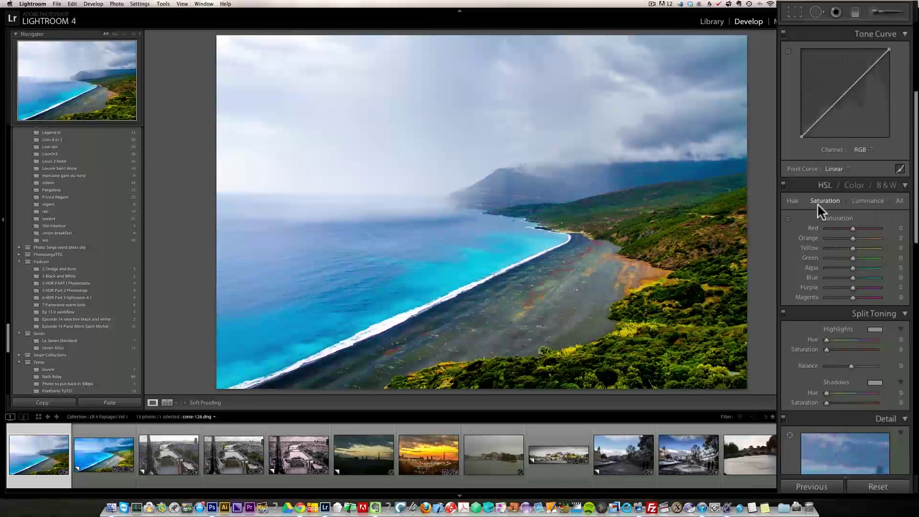
- In HSL Saturation, lower red, orange and yellow and boost Green +65, Aqua +65, Blue +67
left_click(790, 200)
left_click(864, 203)
left_click(828, 199)
left_click_drag(852, 229, 838, 228)
left_click(839, 238)
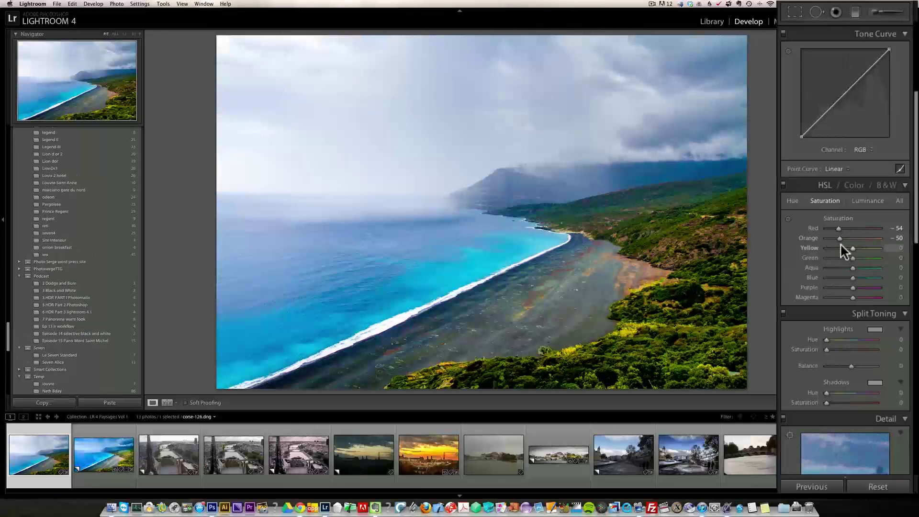
left_click(840, 247)
left_click(868, 257)
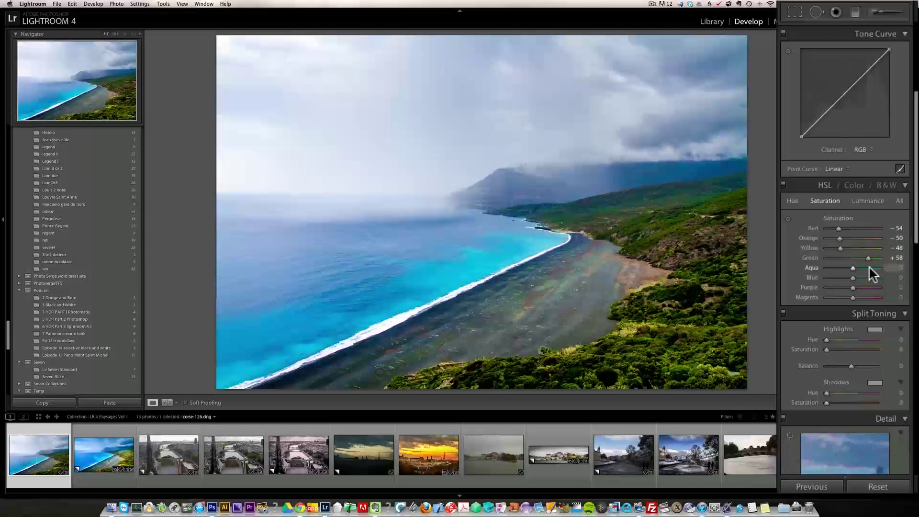
left_click(868, 267)
left_click(869, 276)
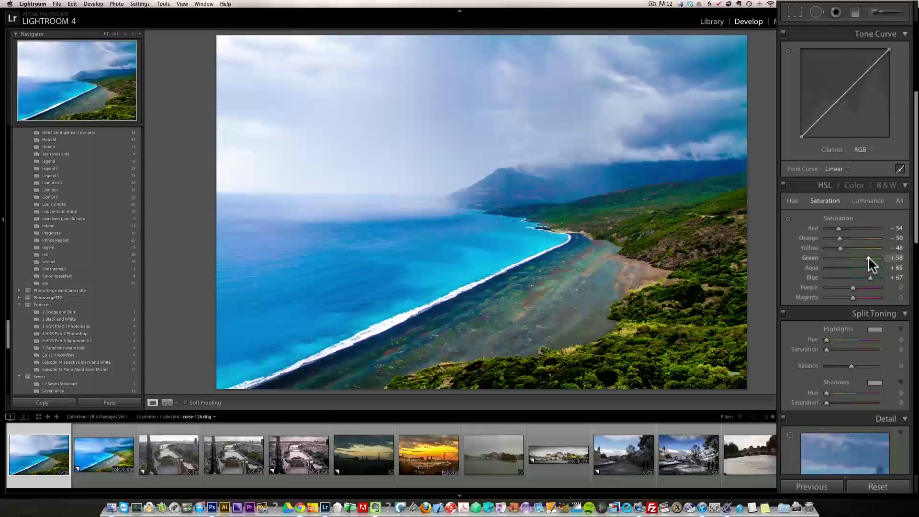
left_click(868, 258)
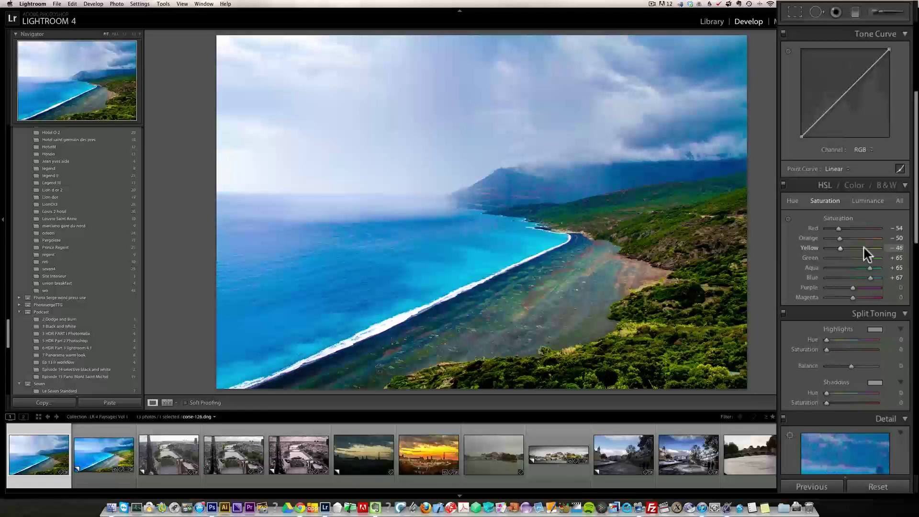
- Set Yellow saturation to +63 and reset Red and Orange saturation to 0
left_click_drag(863, 245, 868, 246)
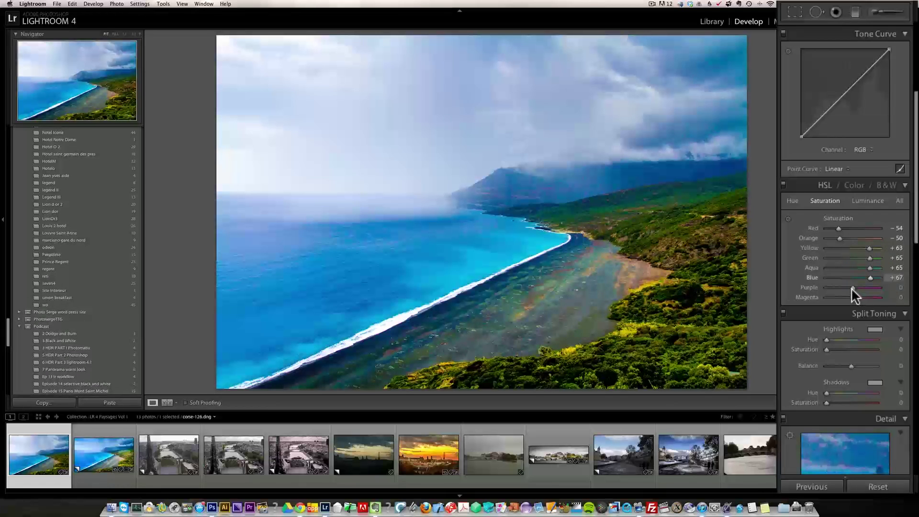
double_click(837, 228)
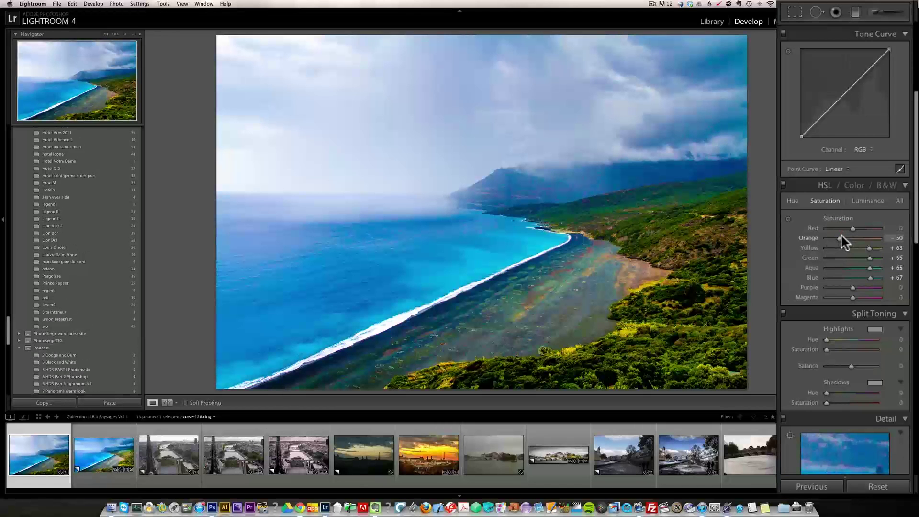
double_click(840, 236)
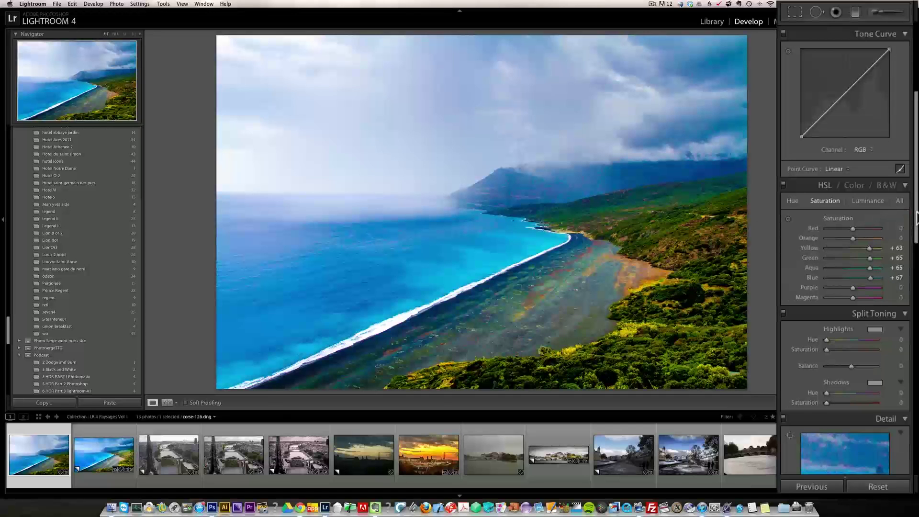
left_click_drag(914, 217, 914, 148)
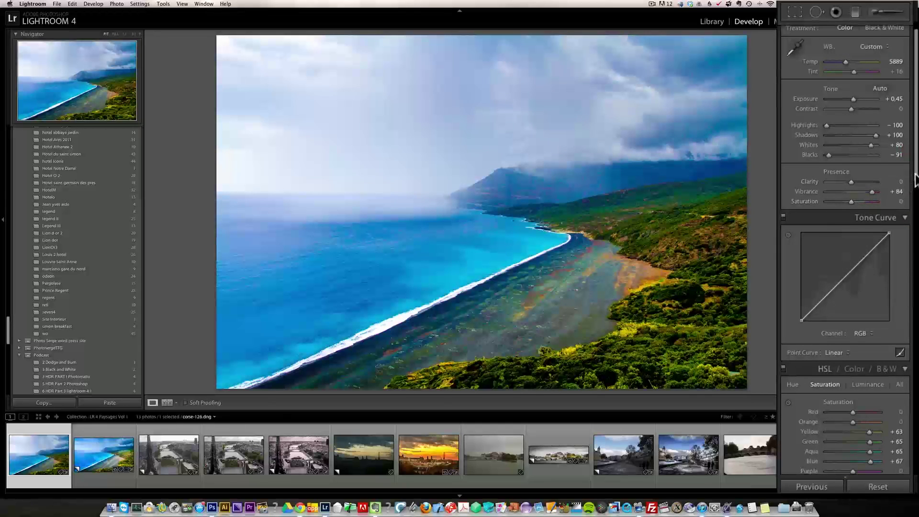
left_click_drag(914, 182, 914, 235)
scroll(869, 133, "up", 2)
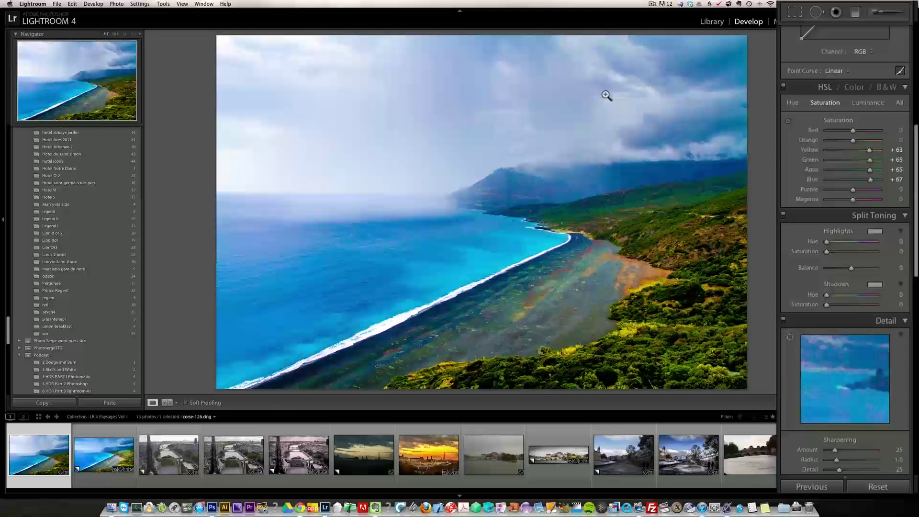
- At 1:1 zoom, set Noise Reduction Luminance 40, Color 100 and Sharpening Amount 55
left_click(305, 173)
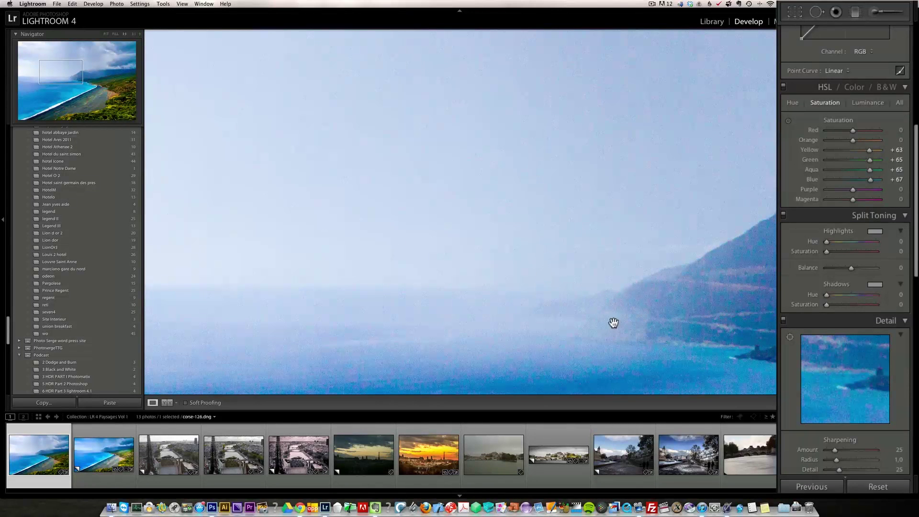
scroll(845, 254, "down", 8)
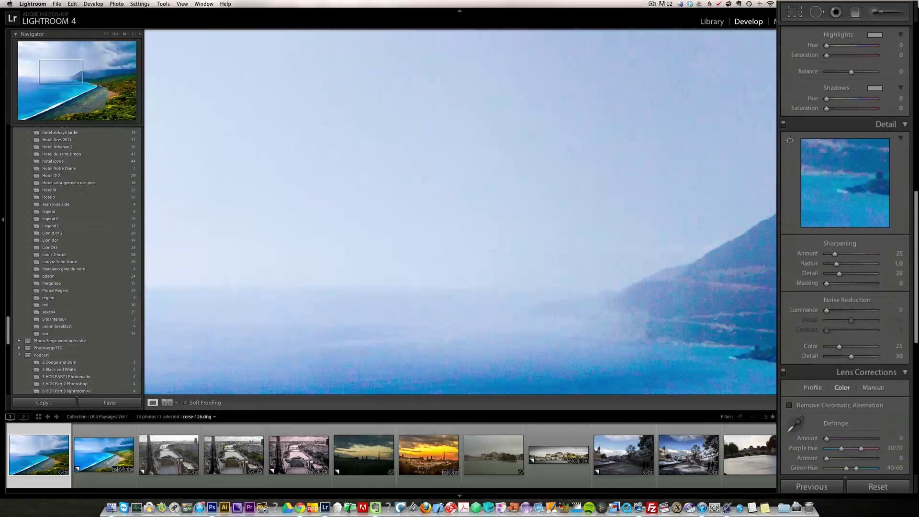
scroll(903, 236, "down", 2)
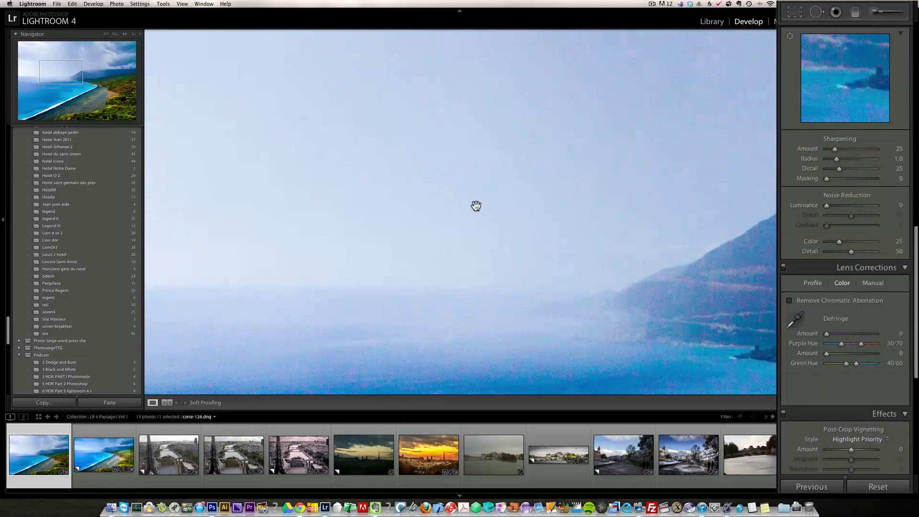
left_click(826, 205)
left_click_drag(827, 206, 843, 206)
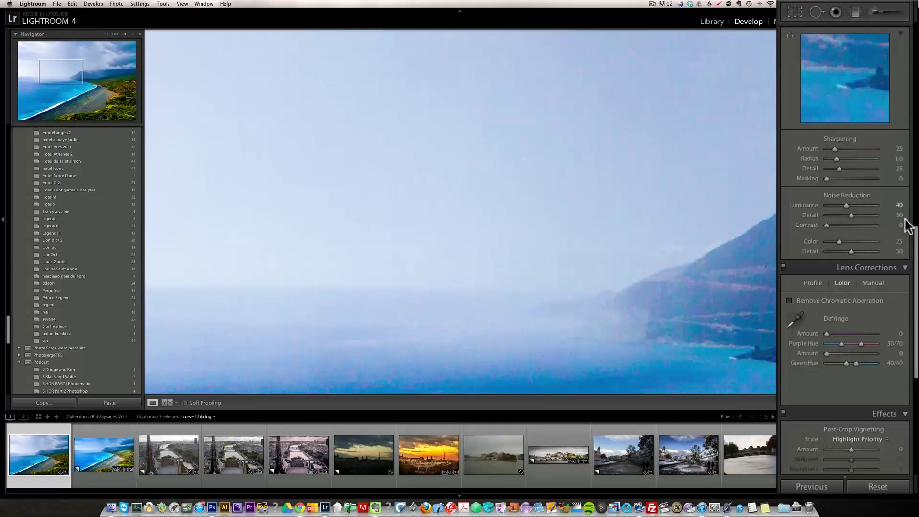
left_click_drag(838, 240, 877, 242)
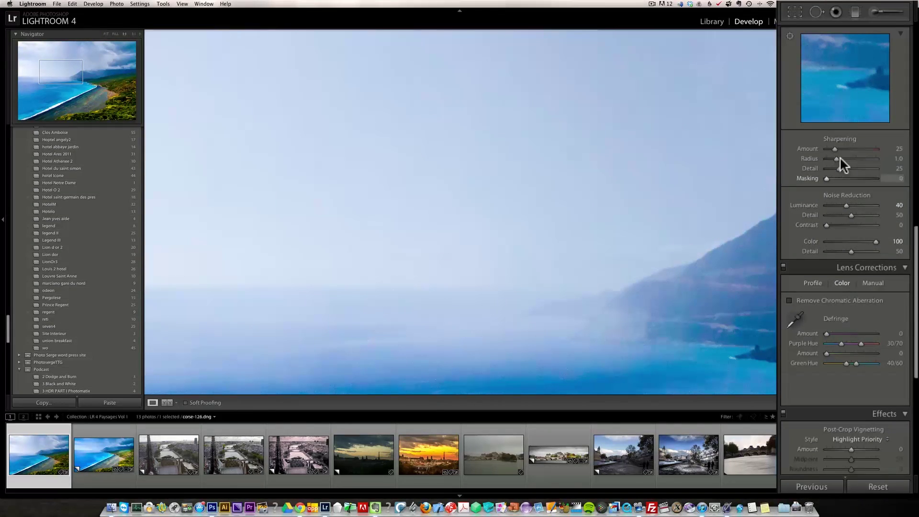
left_click_drag(834, 148, 846, 152)
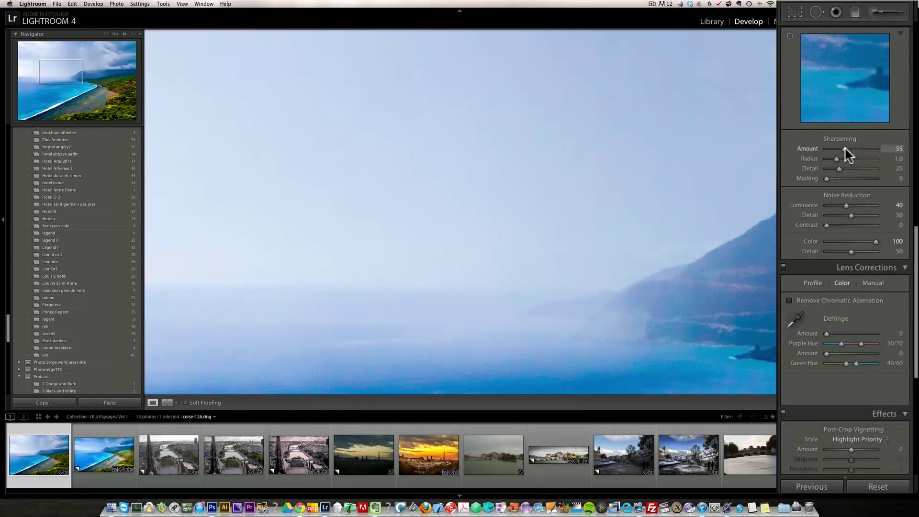
left_click(520, 258)
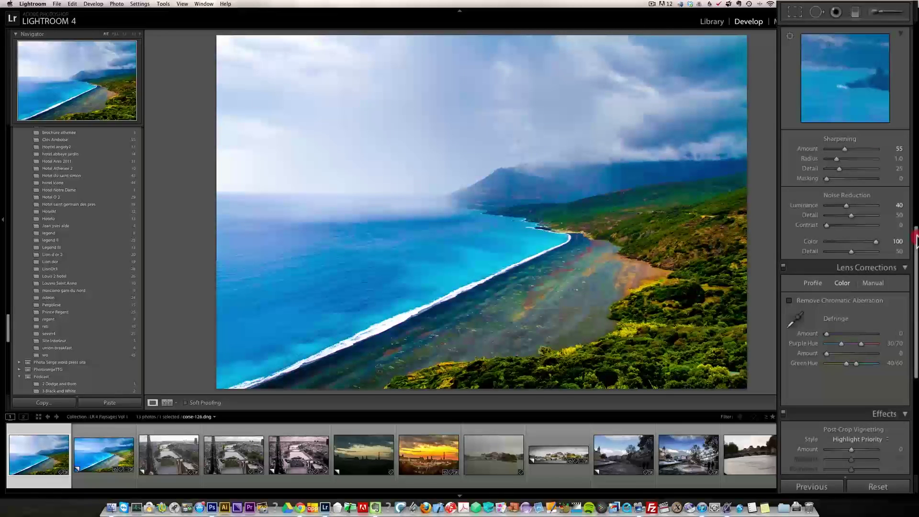
- Switch the Camera Calibration profile from Adobe Standard to Camera Landscape
scroll(845, 258, "down", 10)
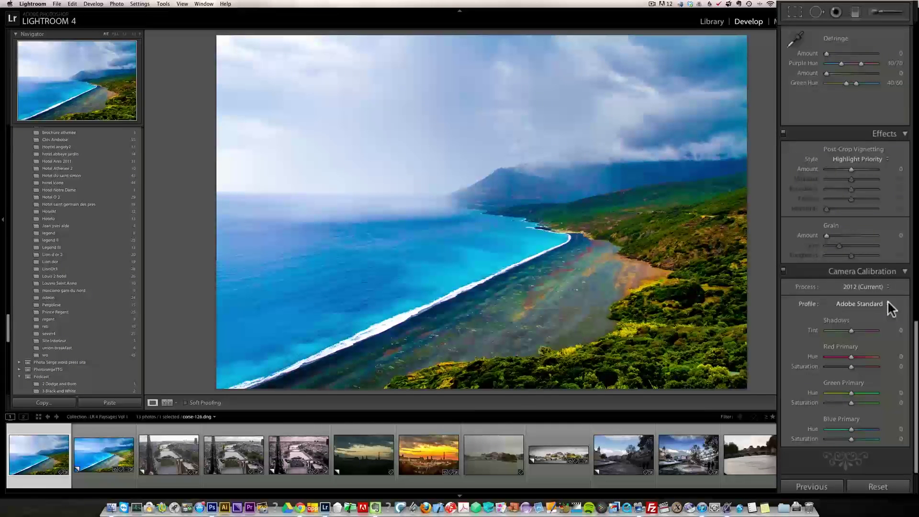
left_click(877, 302)
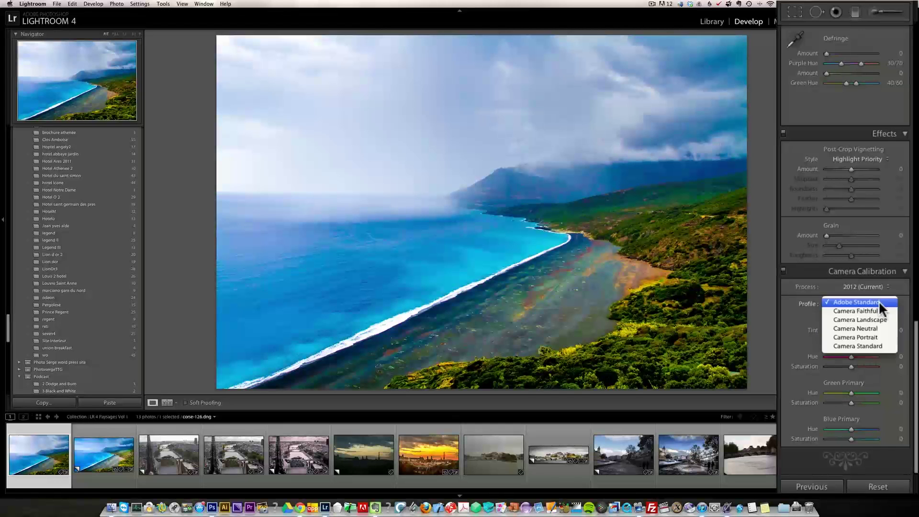
left_click(878, 320)
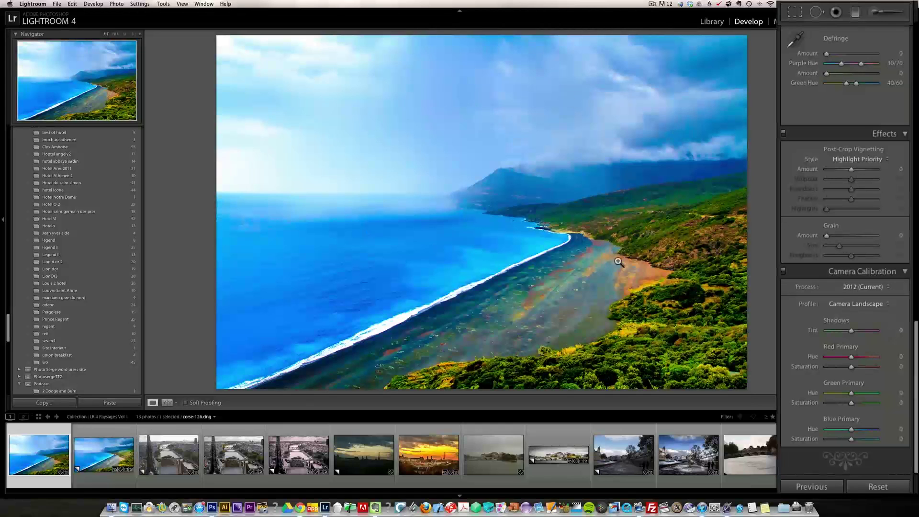
scroll(844, 258, "up", 15)
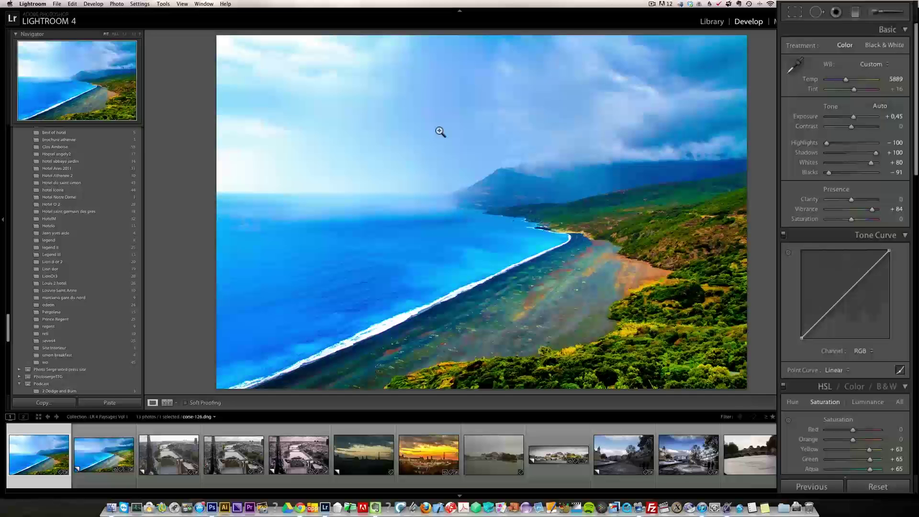
left_click(711, 23)
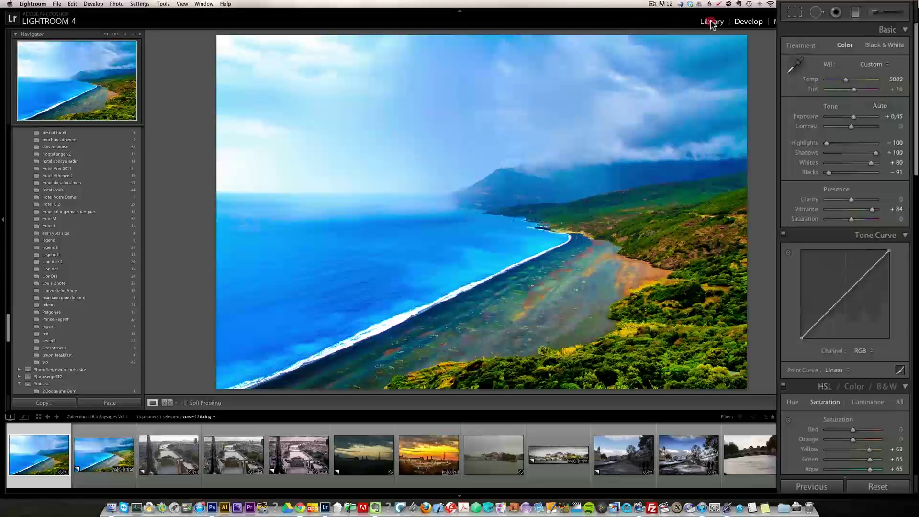
left_click(749, 22)
left_click_drag(9, 330, 5, 267)
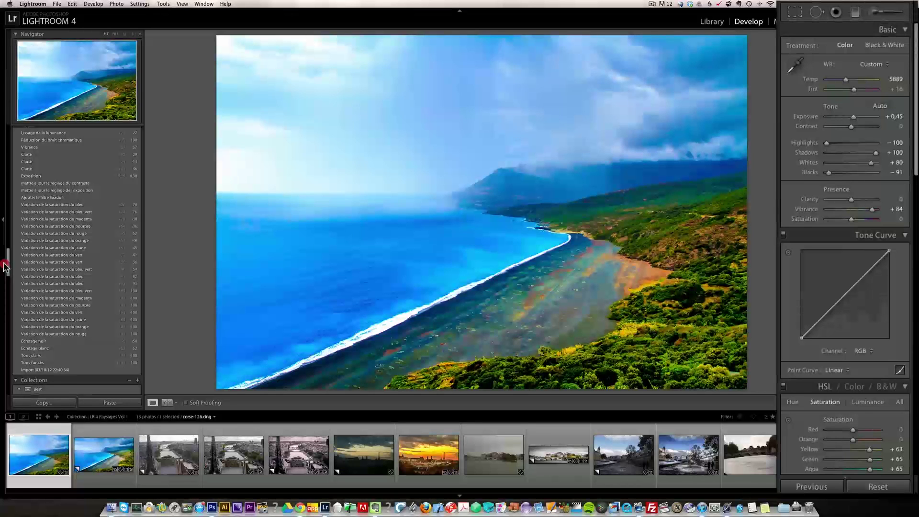
mouse_move(5, 266)
left_mouse_down()
mouse_move(13, 191)
mouse_move(14, 269)
left_mouse_up()
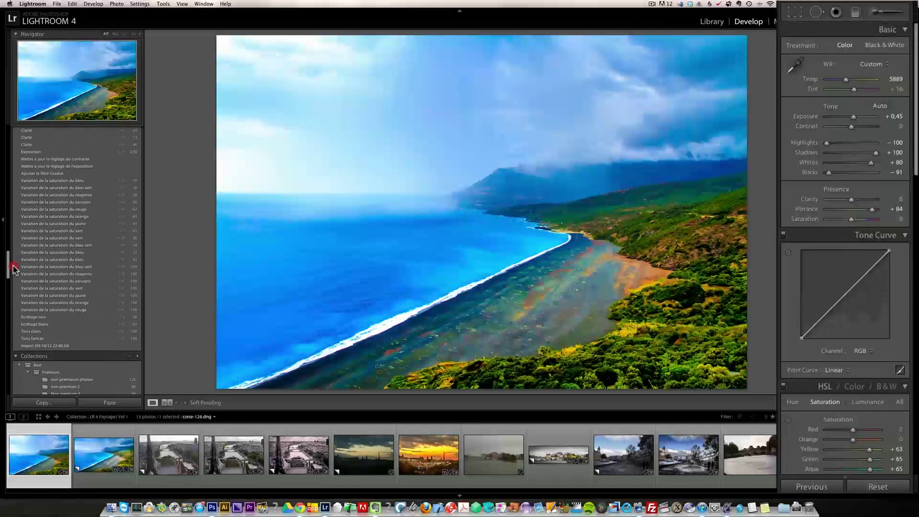
left_click(65, 346)
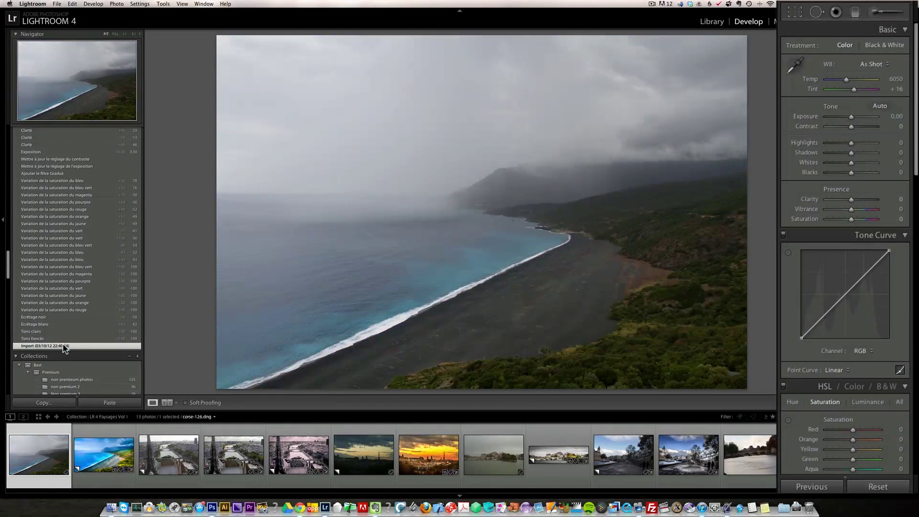
left_click_drag(9, 261, 7, 198)
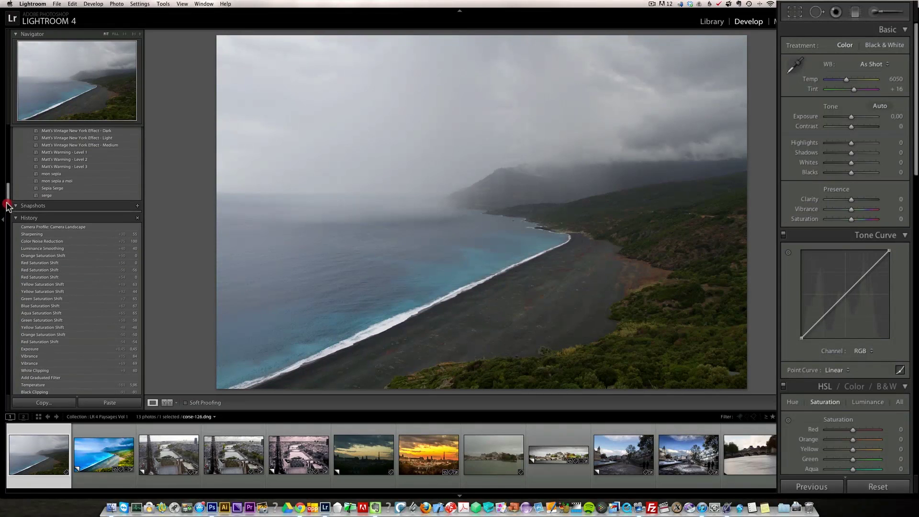
left_click(54, 228)
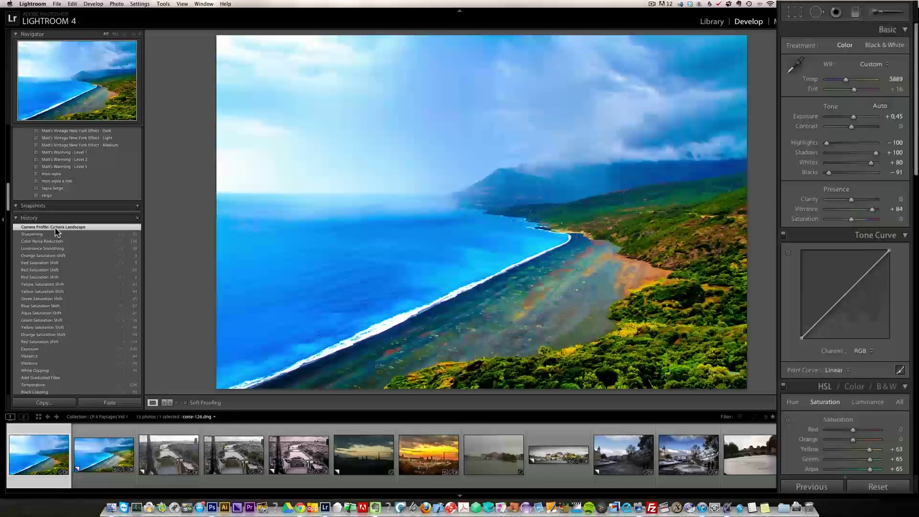
- Paint an exposure brush stroke along the shoreline water, then lower it to Exposure +0.42
left_click(874, 11)
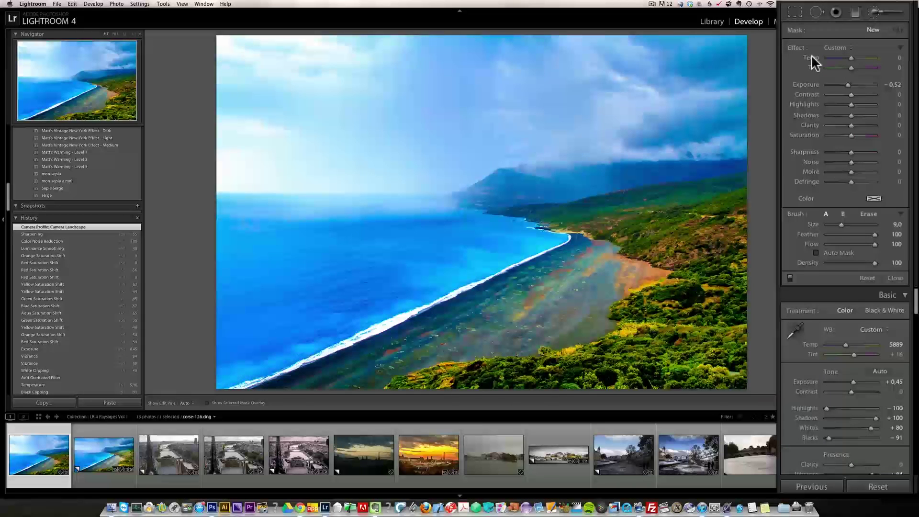
key("alt")
left_click(797, 45, "alt")
left_click_drag(851, 84, 856, 84)
key("h")
mouse_move(229, 377)
left_mouse_down()
mouse_move(404, 307)
mouse_move(417, 276)
mouse_move(452, 293)
mouse_move(466, 277)
mouse_move(383, 262)
left_mouse_up()
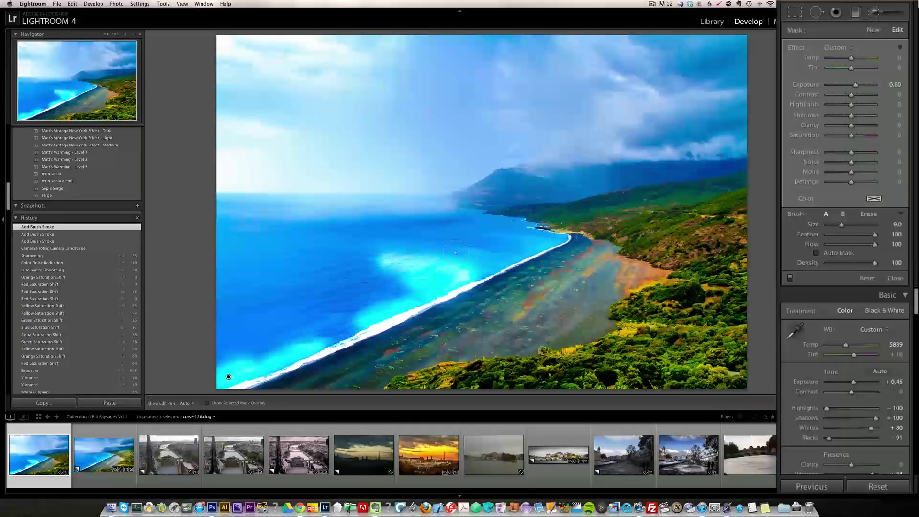
mouse_move(473, 251)
left_mouse_down()
mouse_move(499, 269)
mouse_move(523, 240)
mouse_move(564, 253)
left_mouse_up()
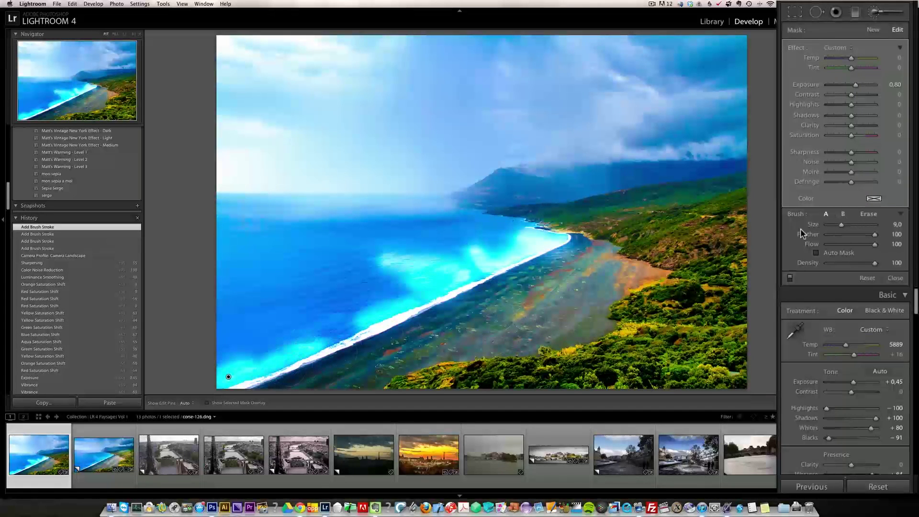
left_click_drag(856, 84, 854, 82)
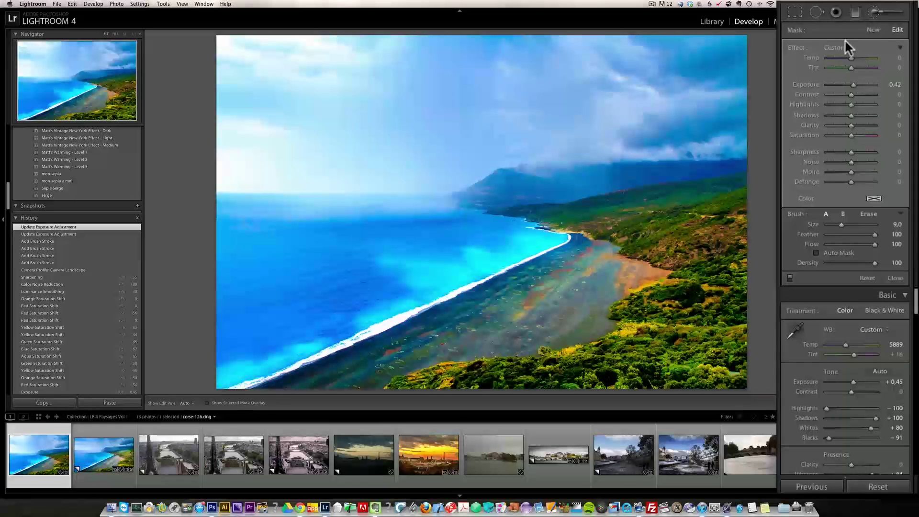
- Paint a new brush stroke over the hillside right of the bay at Exposure 0.42
left_click(874, 30)
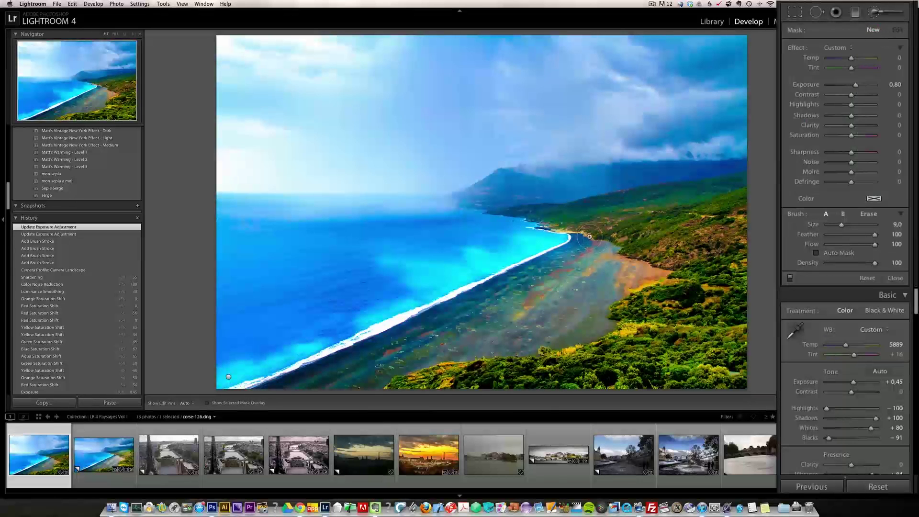
key("h")
mouse_move(603, 231)
left_mouse_down()
mouse_move(682, 226)
mouse_move(655, 230)
mouse_move(665, 254)
mouse_move(694, 234)
mouse_move(710, 242)
mouse_move(718, 230)
left_mouse_up()
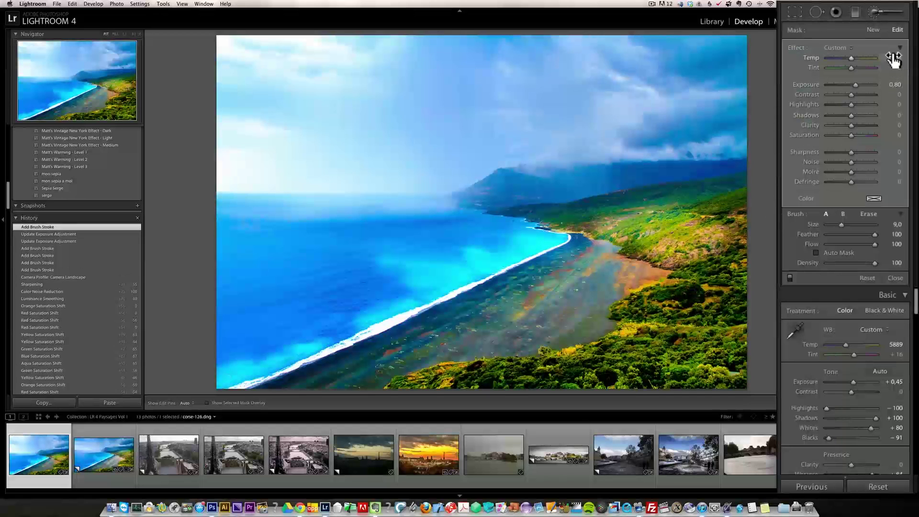
left_click_drag(855, 87, 854, 85)
- Add another brush adjustment with two hillside strokes, ending at Exposure +0.71
left_click(872, 30)
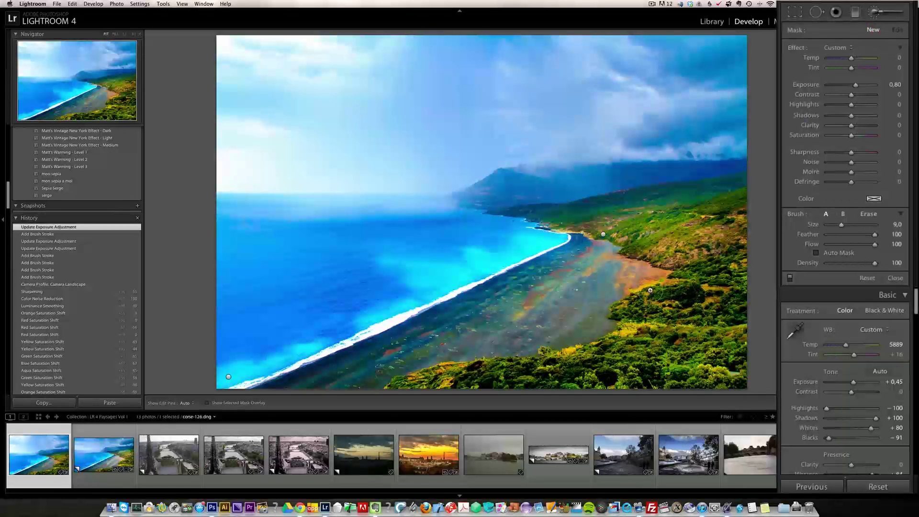
key("h")
left_click_drag(689, 305, 717, 283)
left_click_drag(856, 85, 856, 89)
key("h")
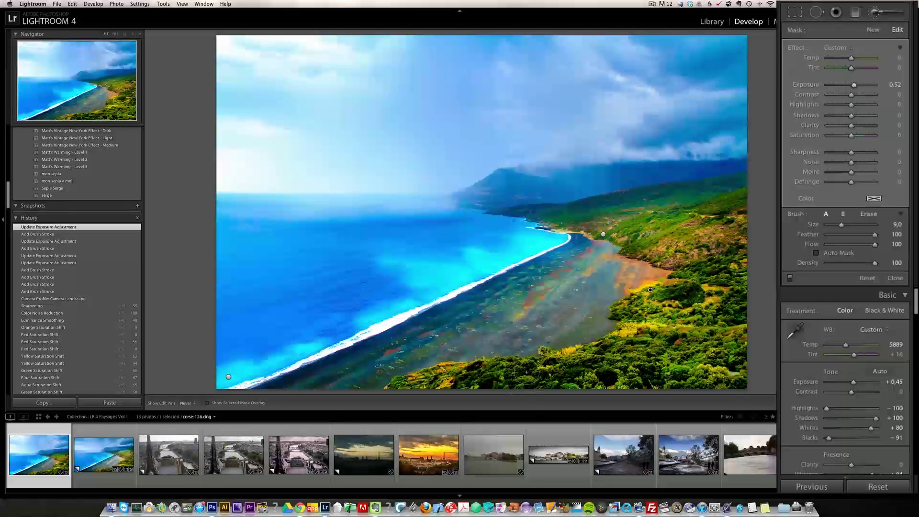
left_click_drag(526, 372, 670, 354)
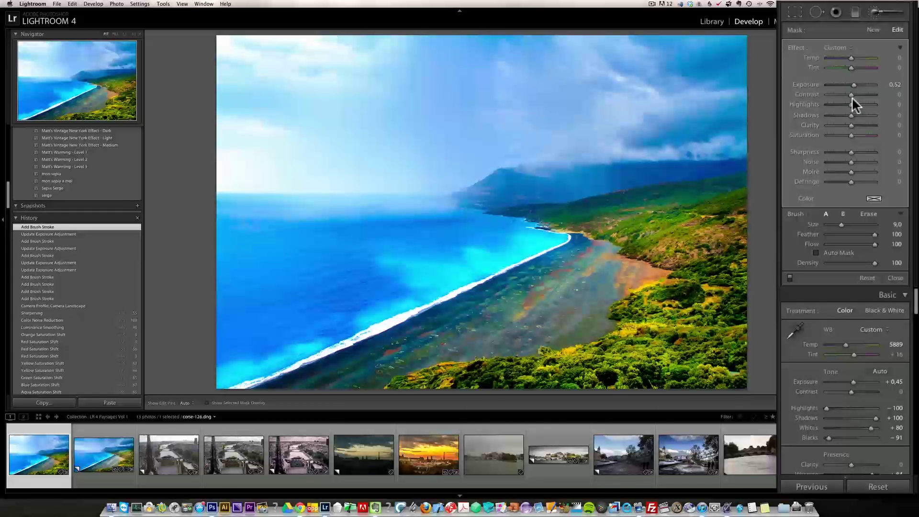
left_click_drag(854, 84, 858, 87)
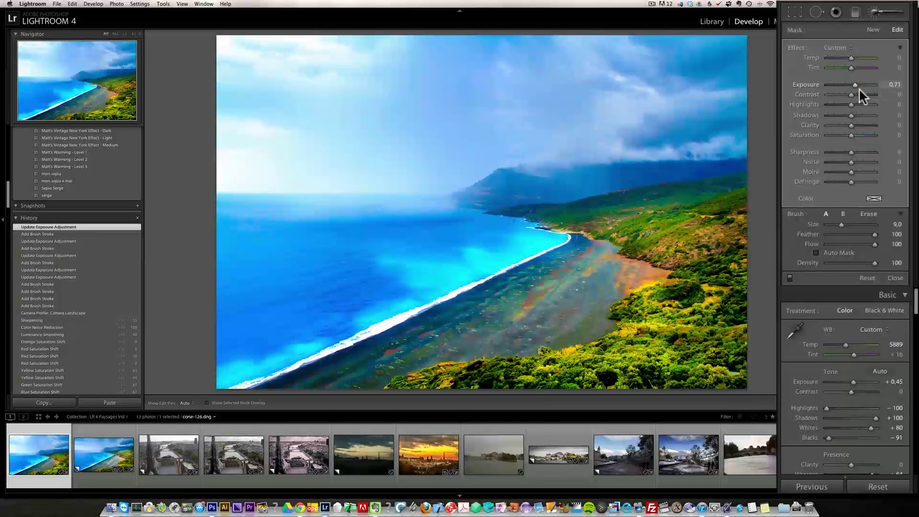
- Start a new, smaller brush, paint bright streaks across the sky, then reduce its exposure
left_click(871, 29)
key("bracketleft")
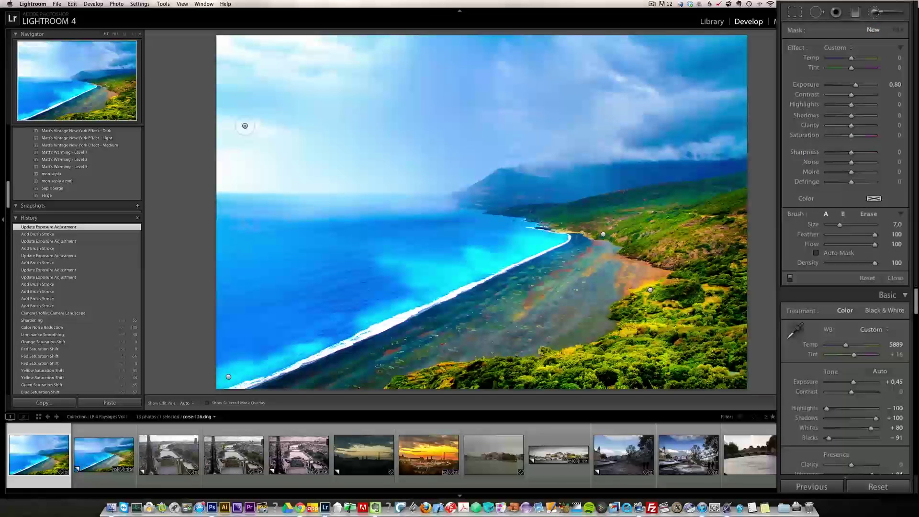
key("h")
mouse_move(236, 124)
left_mouse_down()
mouse_move(407, 127)
mouse_move(442, 137)
left_mouse_up()
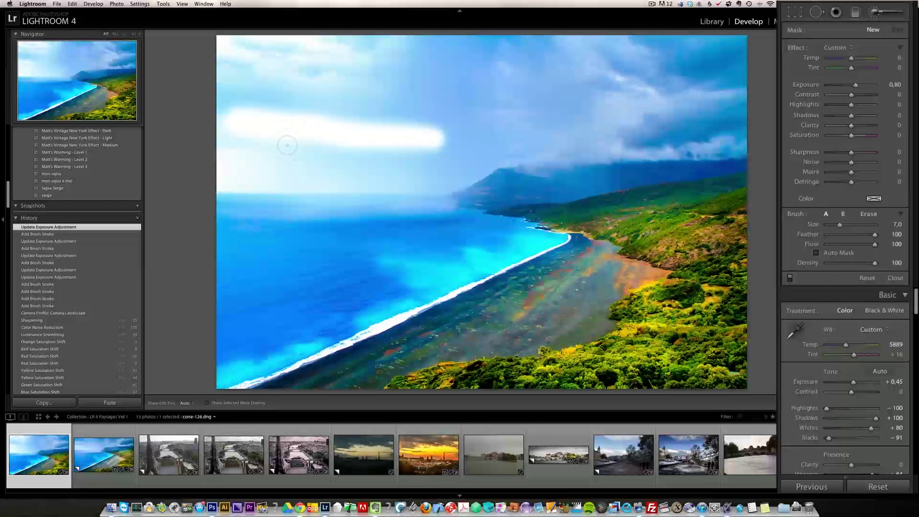
key("h")
left_click_drag(235, 160, 435, 162)
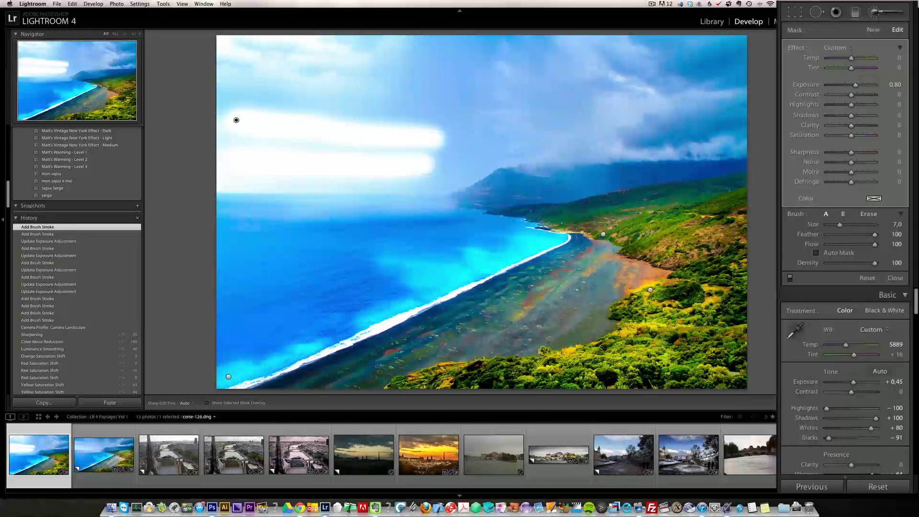
key("h")
mouse_move(476, 112)
left_mouse_down()
mouse_move(507, 110)
mouse_move(511, 138)
mouse_move(498, 83)
mouse_move(511, 47)
left_mouse_up()
mouse_move(604, 65)
left_mouse_down()
mouse_move(648, 95)
mouse_move(667, 122)
mouse_move(655, 111)
mouse_move(610, 152)
mouse_move(747, 144)
left_mouse_up()
key("h")
key("h")
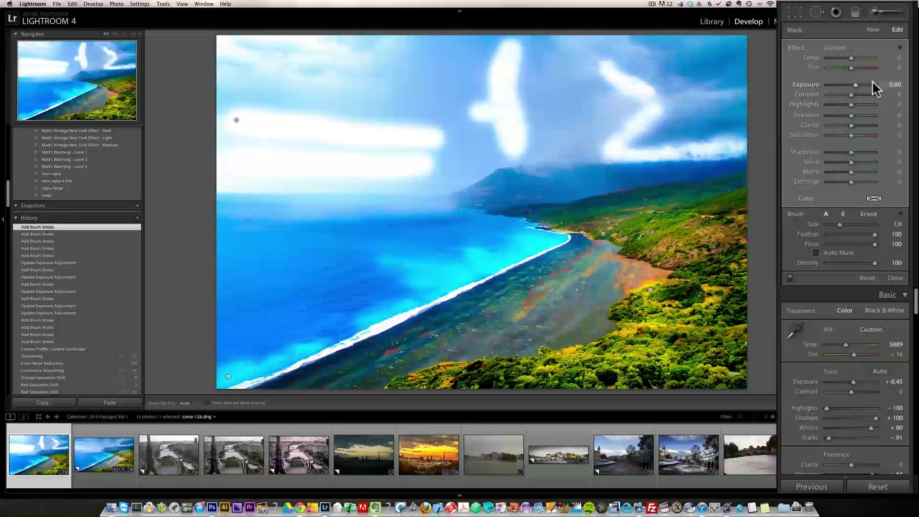
left_click_drag(856, 86, 853, 84)
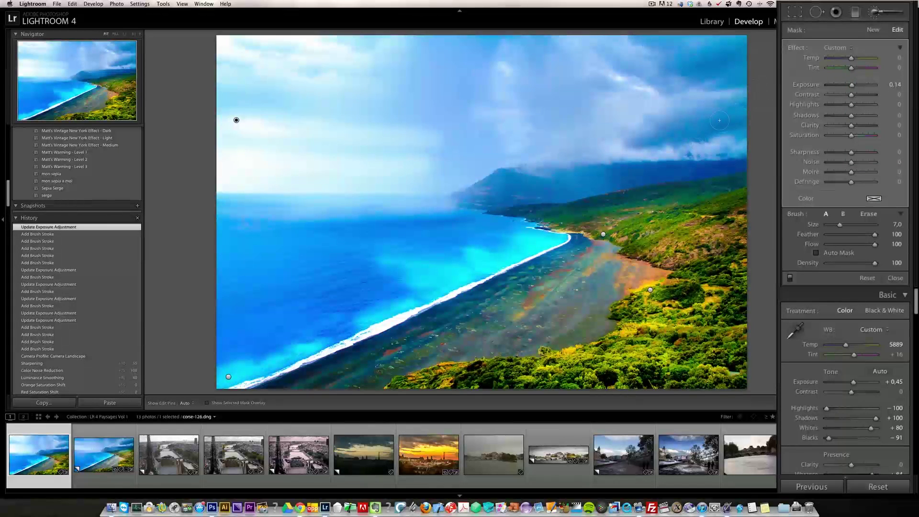
- Paint more sky strokes at Exposure +0.14 and toggle the brush adjustments off and on to compare
mouse_move(401, 132)
left_mouse_down()
mouse_move(519, 144)
mouse_move(424, 169)
mouse_move(755, 151)
mouse_move(672, 149)
left_mouse_up()
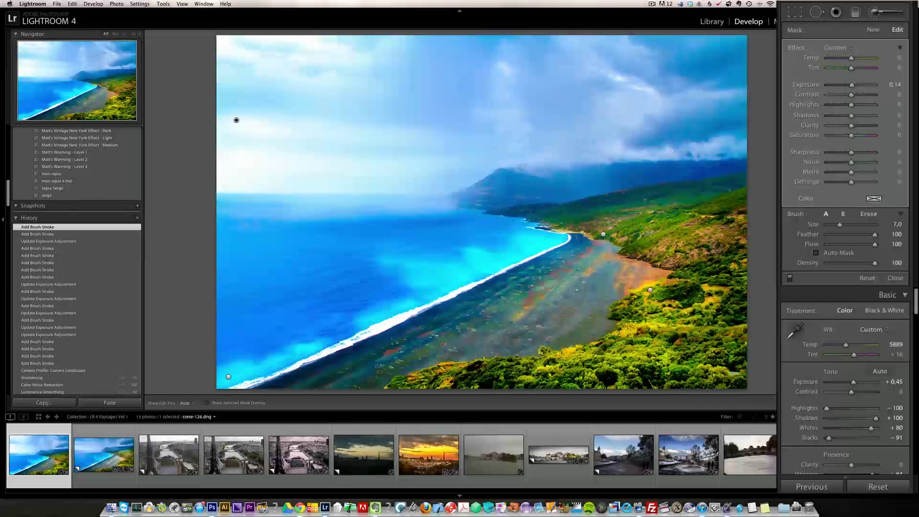
key("h")
mouse_move(739, 146)
left_mouse_down()
mouse_move(609, 77)
mouse_move(624, 89)
mouse_move(748, 93)
mouse_move(655, 68)
mouse_move(650, 51)
mouse_move(670, 56)
left_mouse_up()
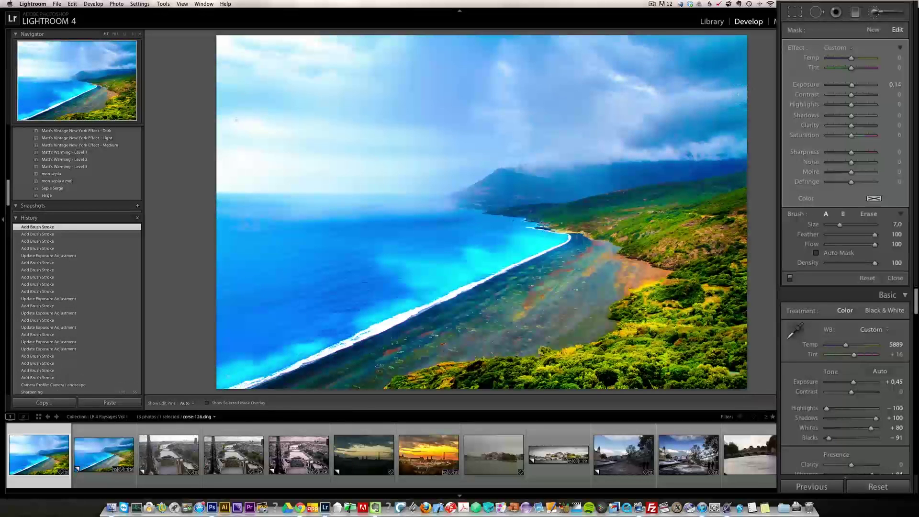
key("h")
left_click_drag(256, 68, 393, 80)
key("h")
left_click_drag(500, 58, 531, 41)
key("h")
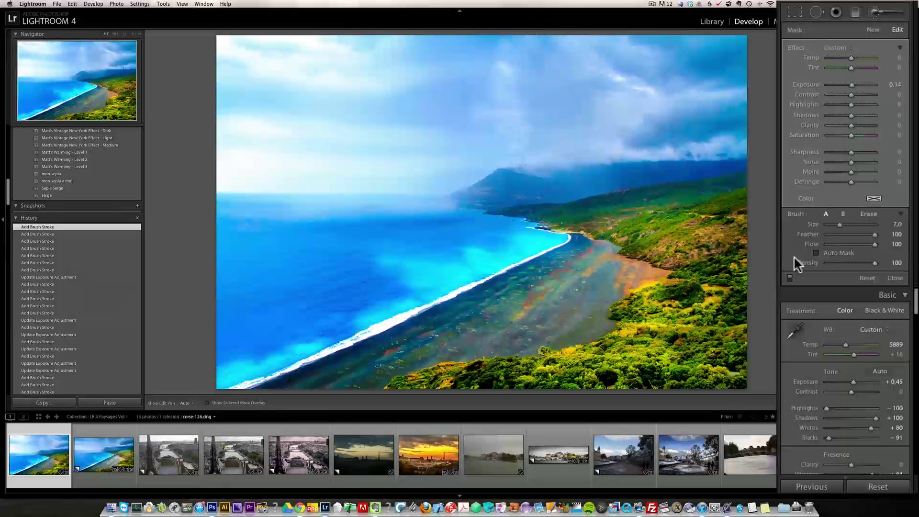
left_click(789, 278)
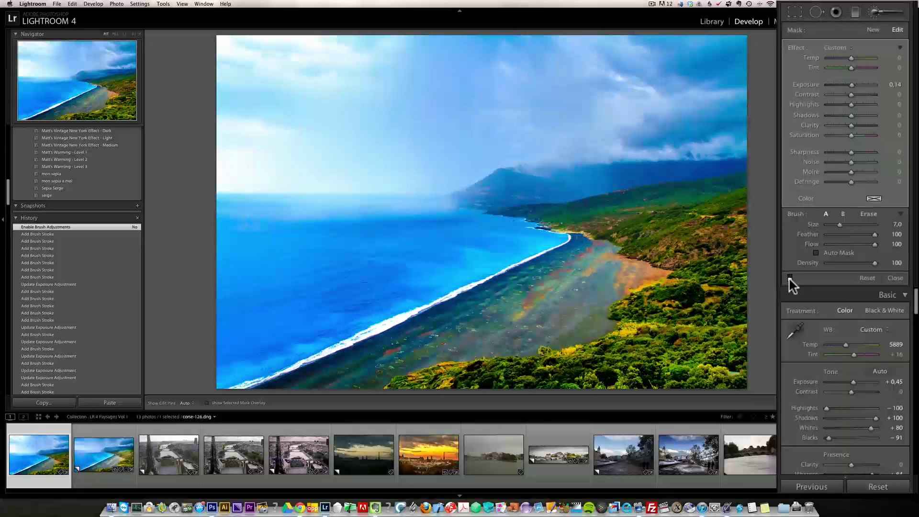
left_click(789, 278)
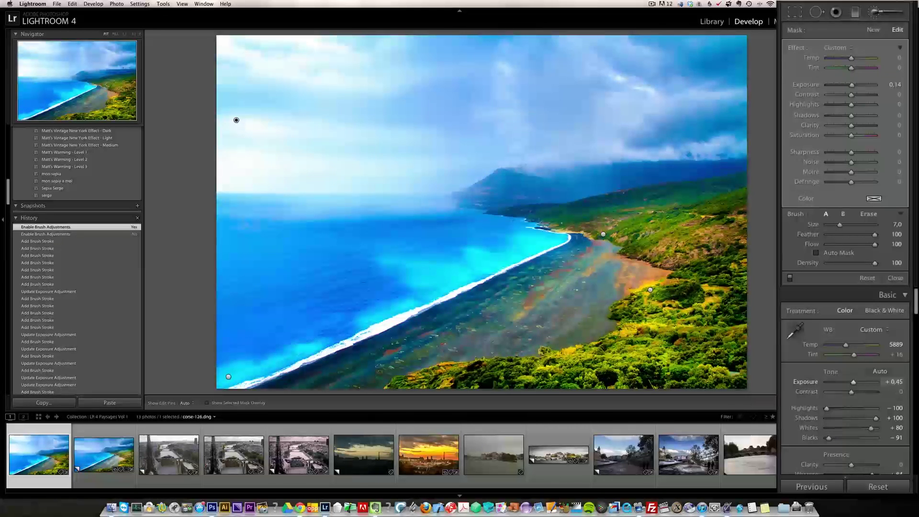
- Paint a new Clarity 100 brush stroke across the sky and close the brush tool
left_click(872, 29)
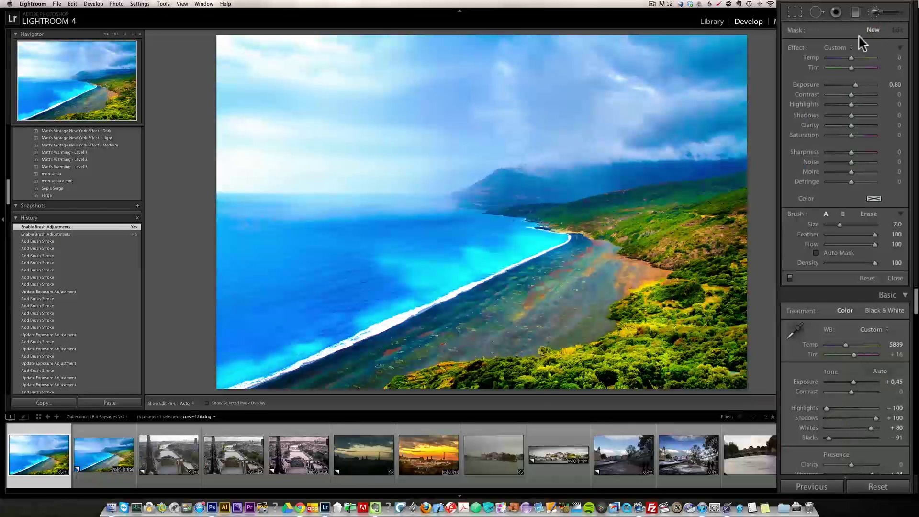
key("alt")
left_click_drag(857, 124, 882, 125)
scroll(577, 113, "up", 3)
scroll(577, 113, "up", 4)
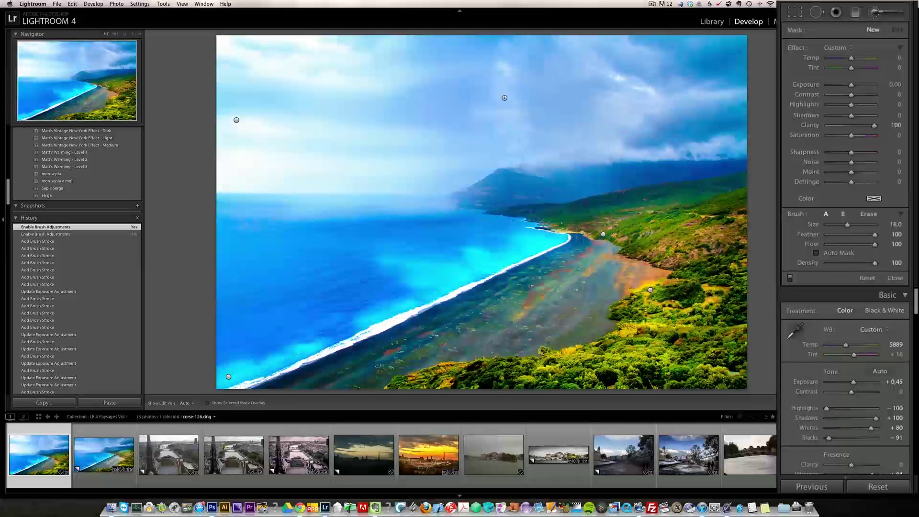
key("h")
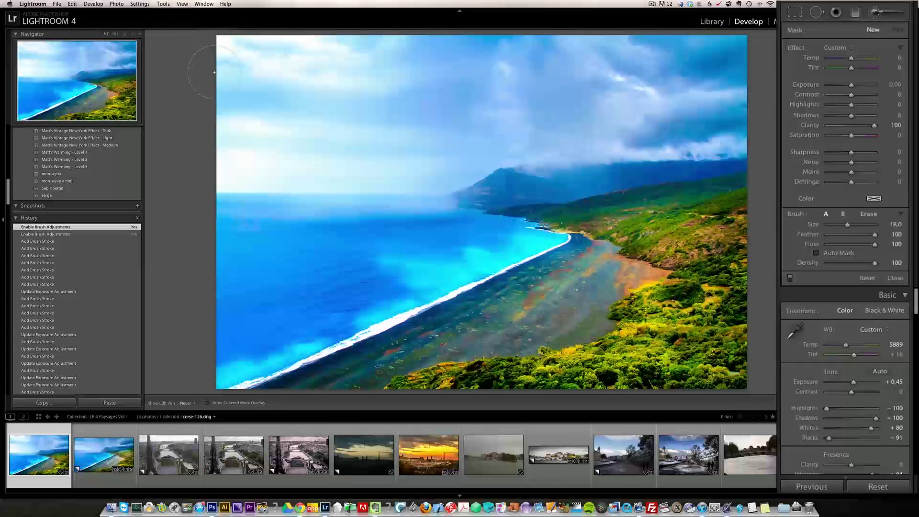
left_click_drag(634, 79, 448, 184)
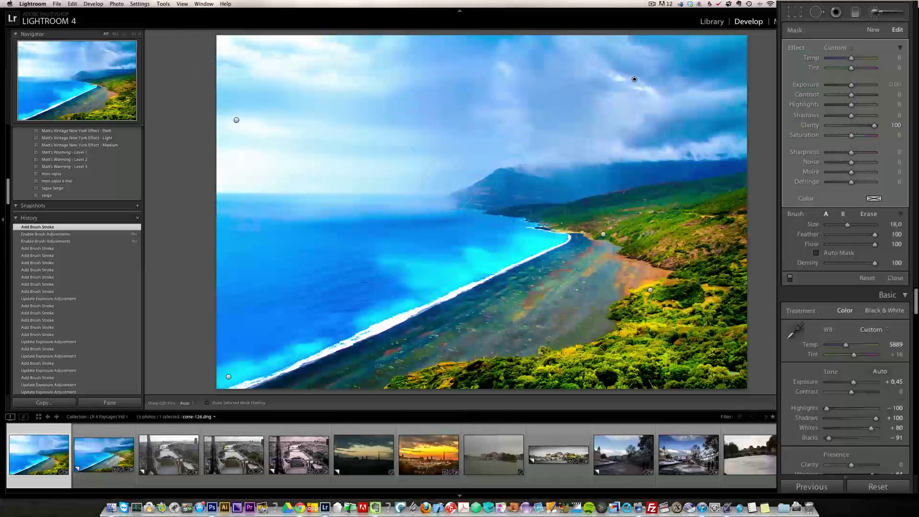
left_click(895, 278)
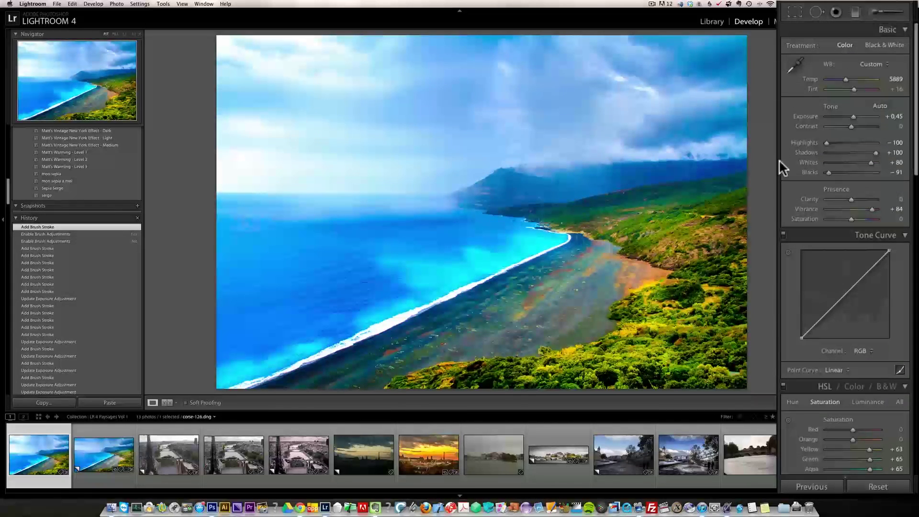
- Raise global Clarity to +31, compare with the original Import state, then return to the edit
left_click_drag(851, 199, 858, 199)
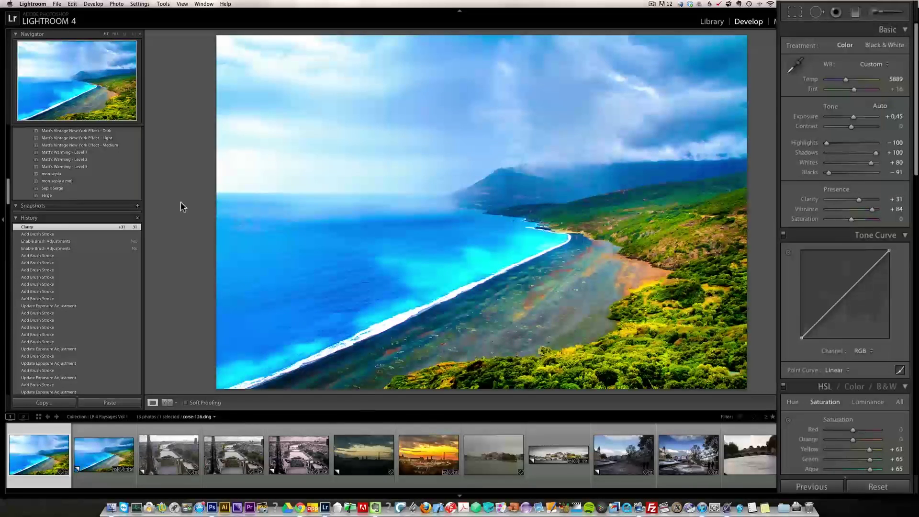
left_click_drag(8, 204, 10, 280)
left_click(59, 334)
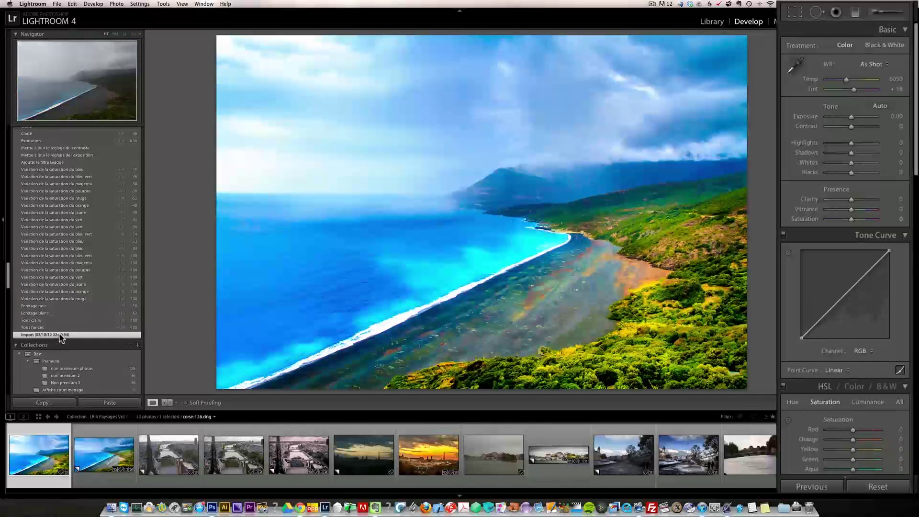
left_click_drag(11, 284, 11, 265)
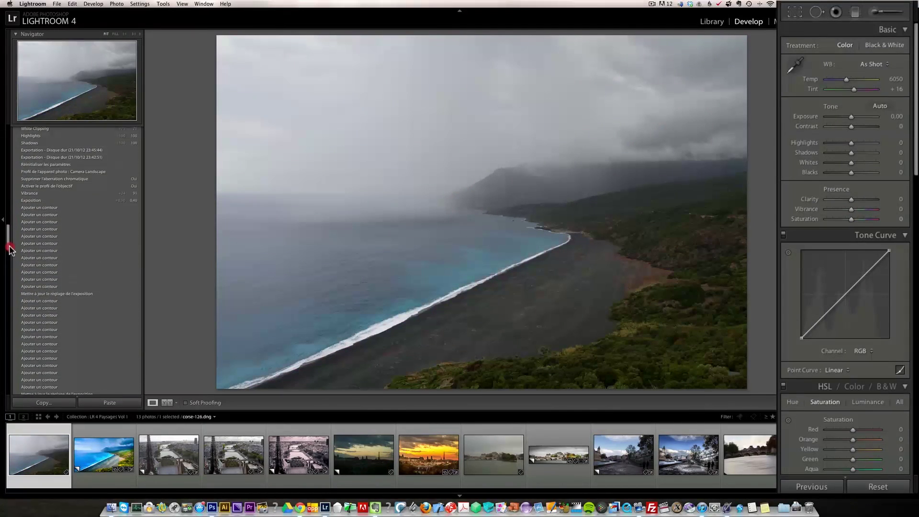
left_click_drag(9, 249, 7, 194)
left_click(44, 247)
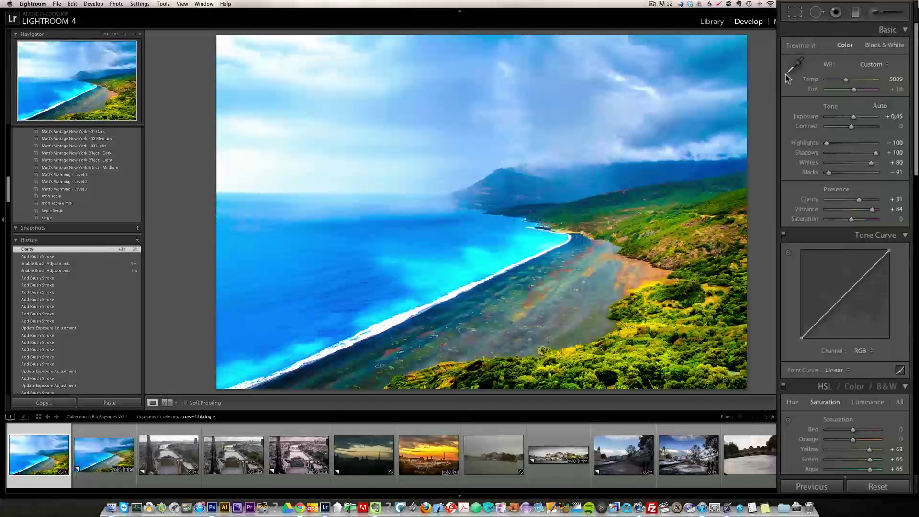
- Lower the top crop edge, nudge it back up slightly, and apply the panoramic crop
left_click(795, 13)
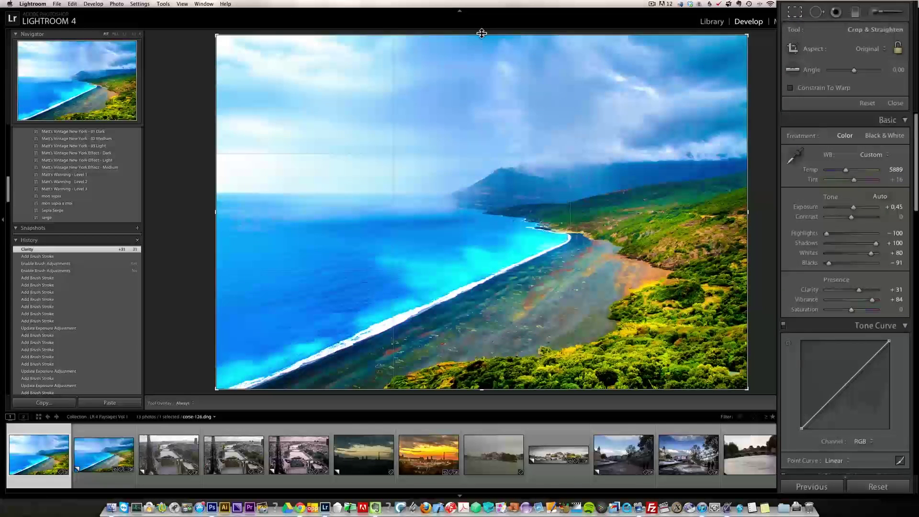
left_click_drag(482, 33, 481, 60)
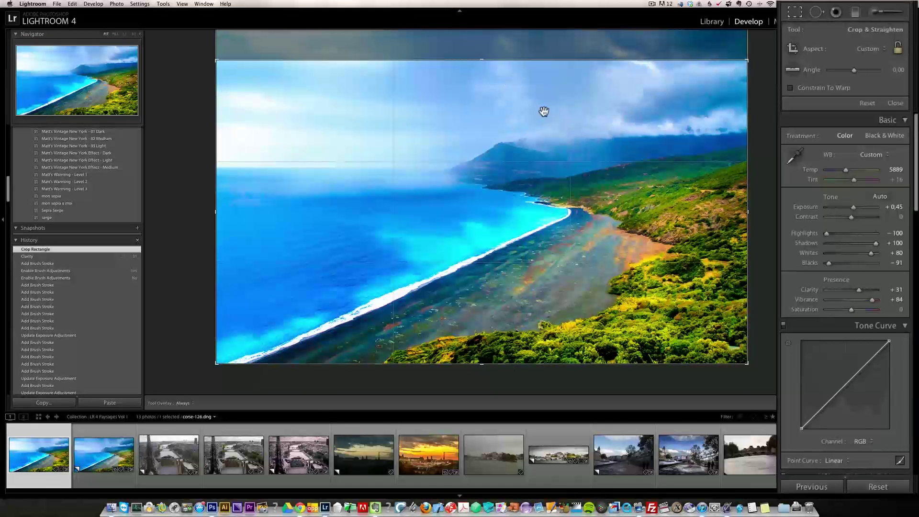
left_click_drag(481, 60, 483, 51)
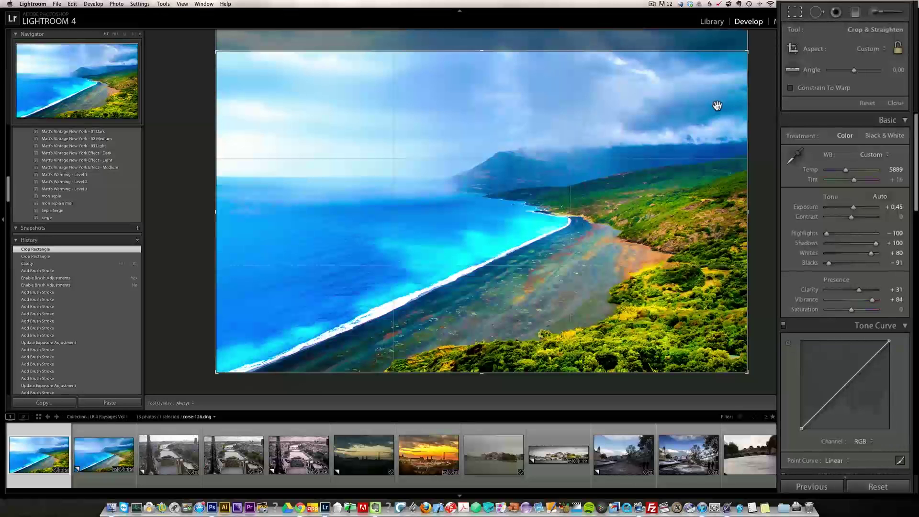
key("Return")
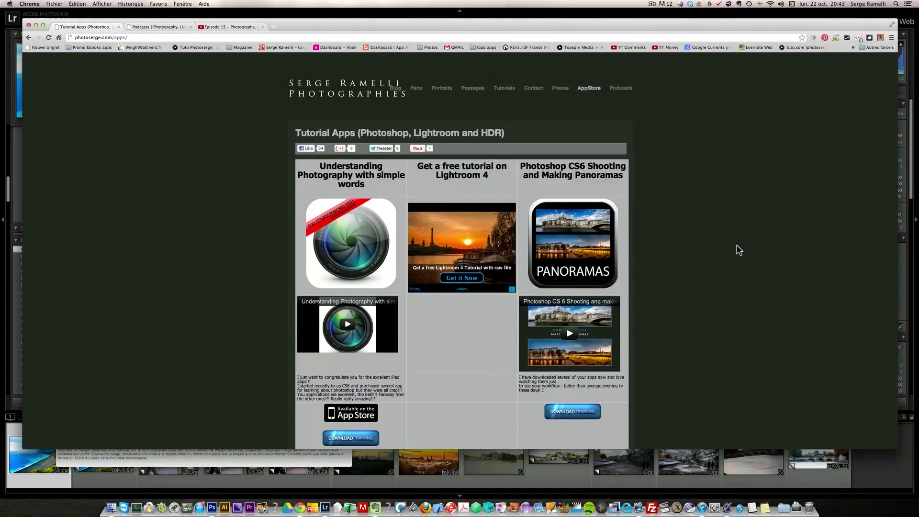
scroll(721, 239, "down", 5)
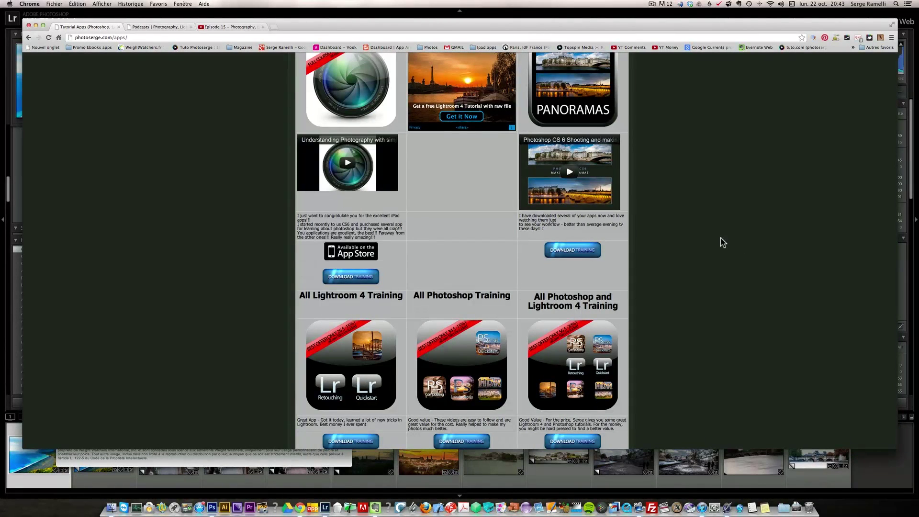
scroll(723, 243, "down", 5)
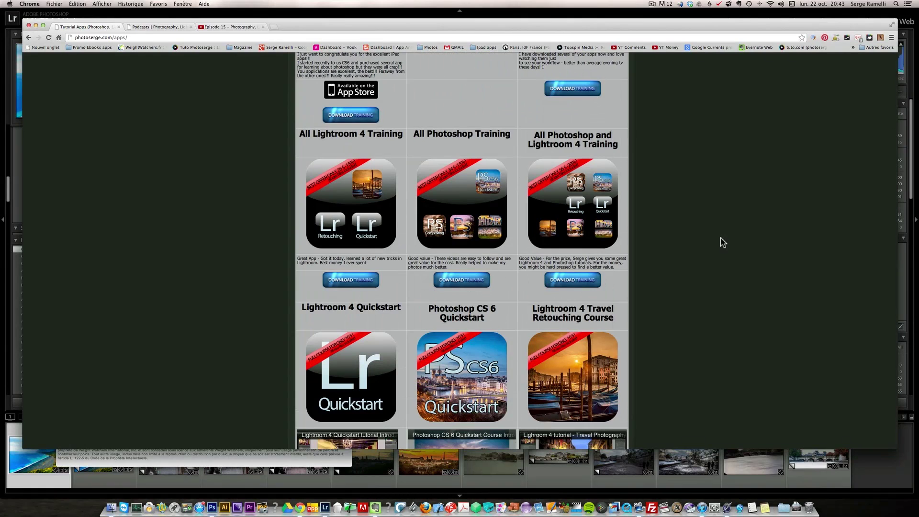
scroll(723, 242, "down", 3)
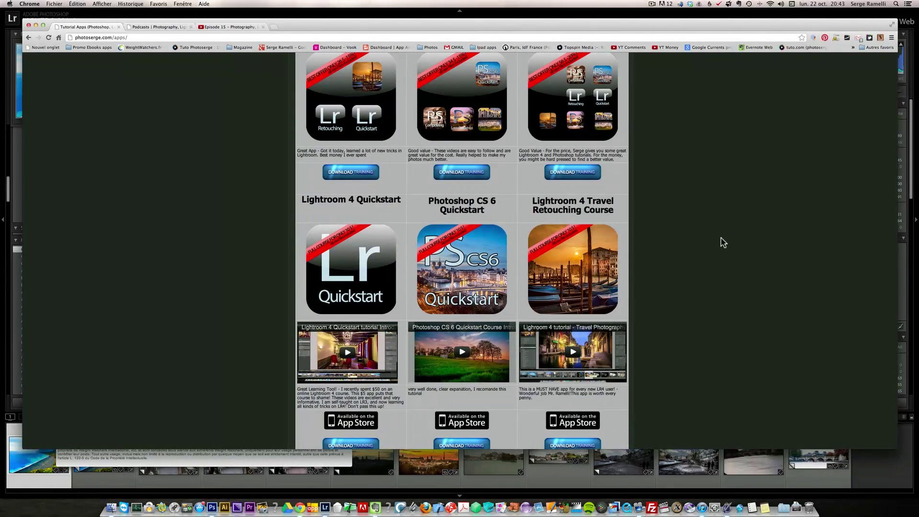
scroll(722, 242, "down", 3)
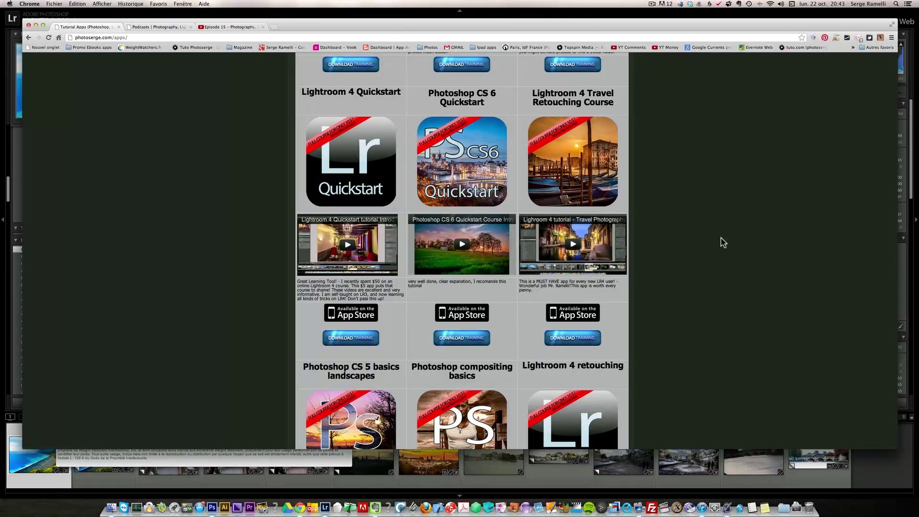
scroll(722, 243, "up", 5)
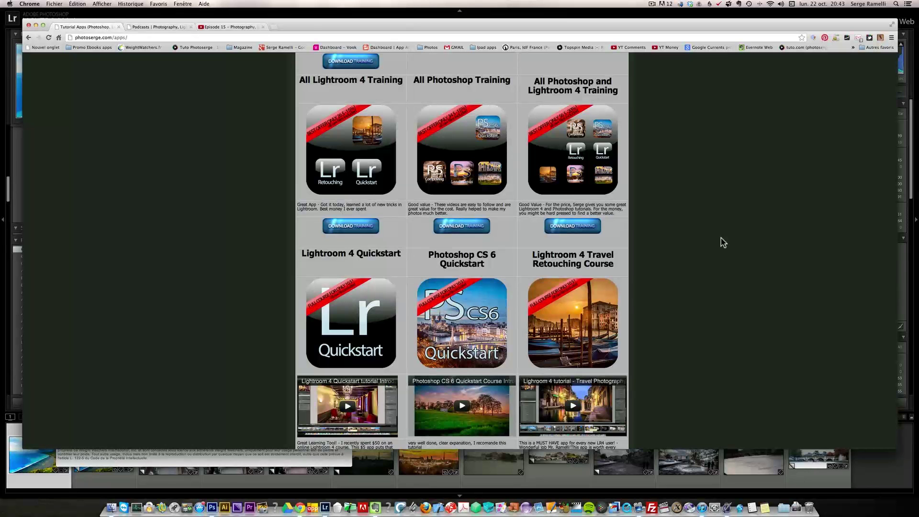
scroll(723, 243, "up", 3)
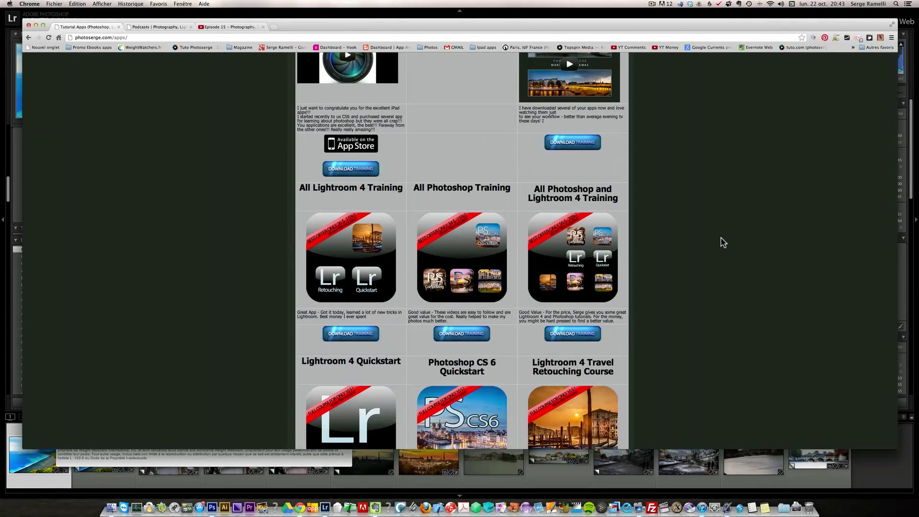
scroll(722, 243, "up", 3)
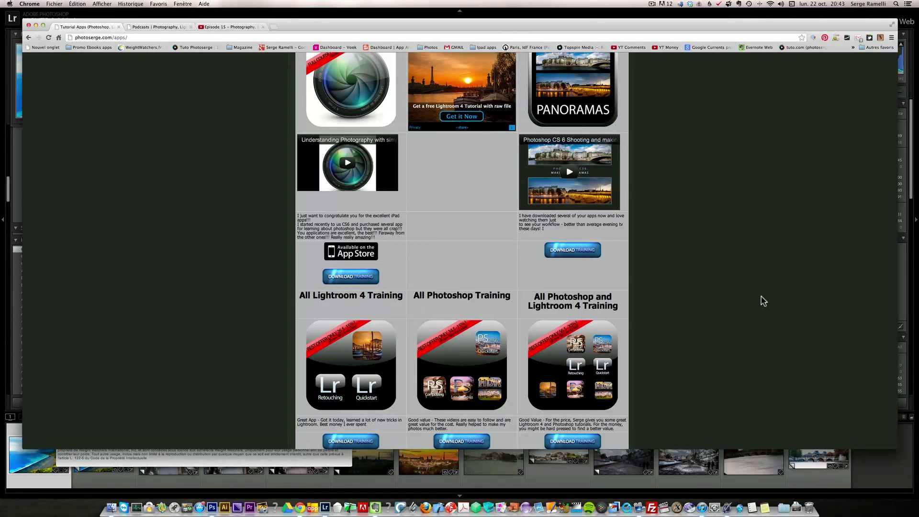
scroll(763, 301, "up", 5)
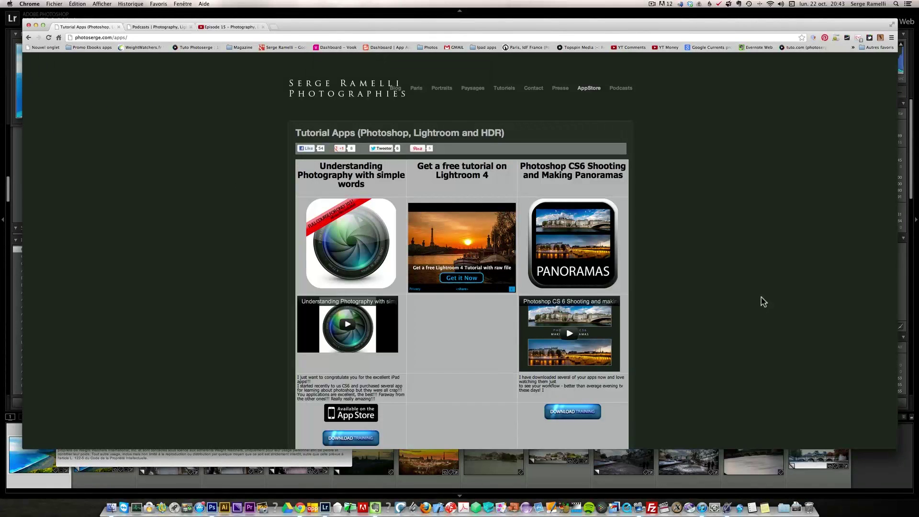
- Browse the Podcasts page listing raw files for episodes 10–15 at 3 € each
left_click(143, 26)
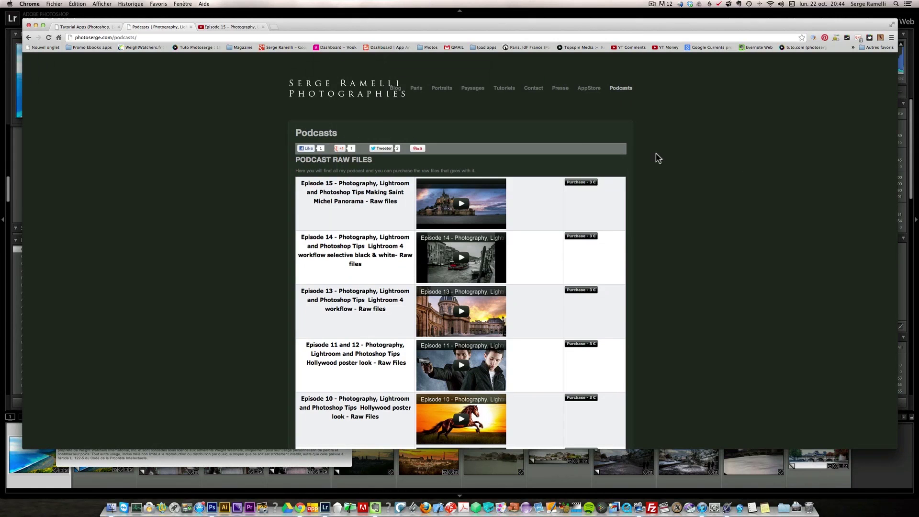
scroll(665, 197, "down", 6)
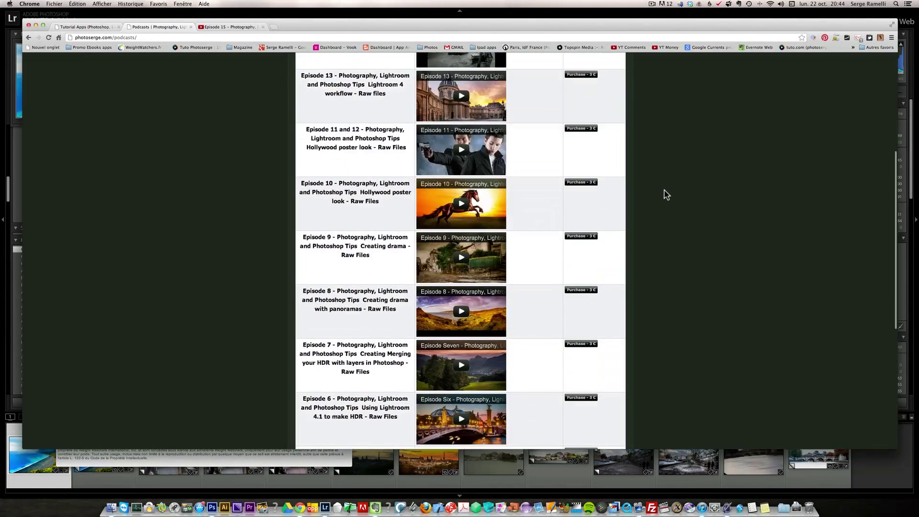
scroll(668, 200, "down", 3)
scroll(668, 199, "up", 9)
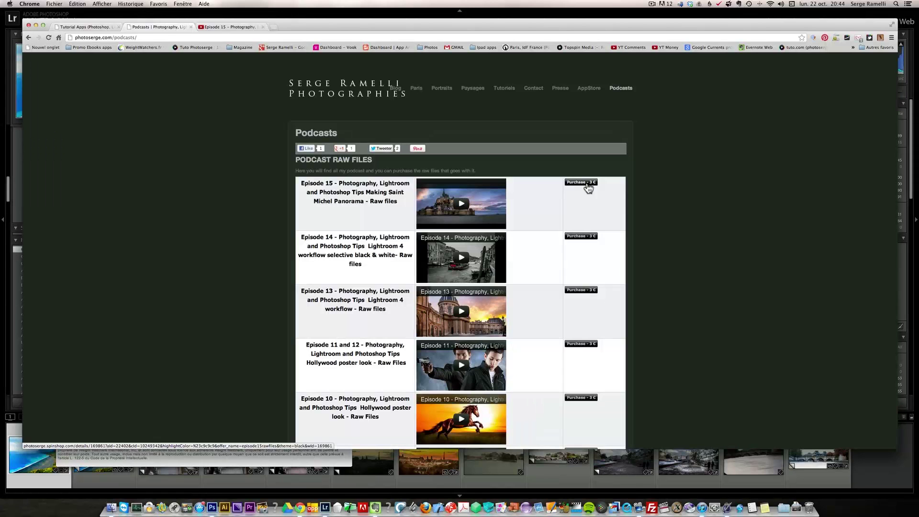
- Switch to the YouTube Episode 15 video on Panos using Lightroom 4 and Photoshop
left_click(239, 26)
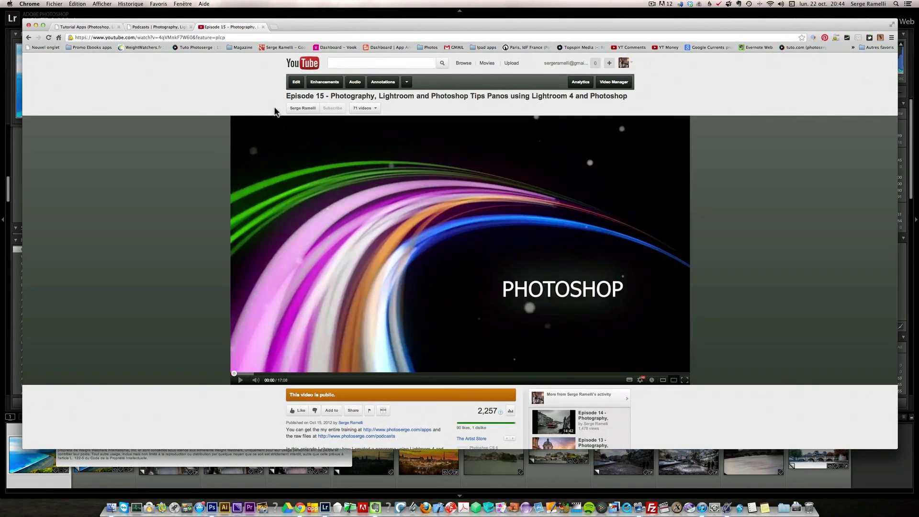